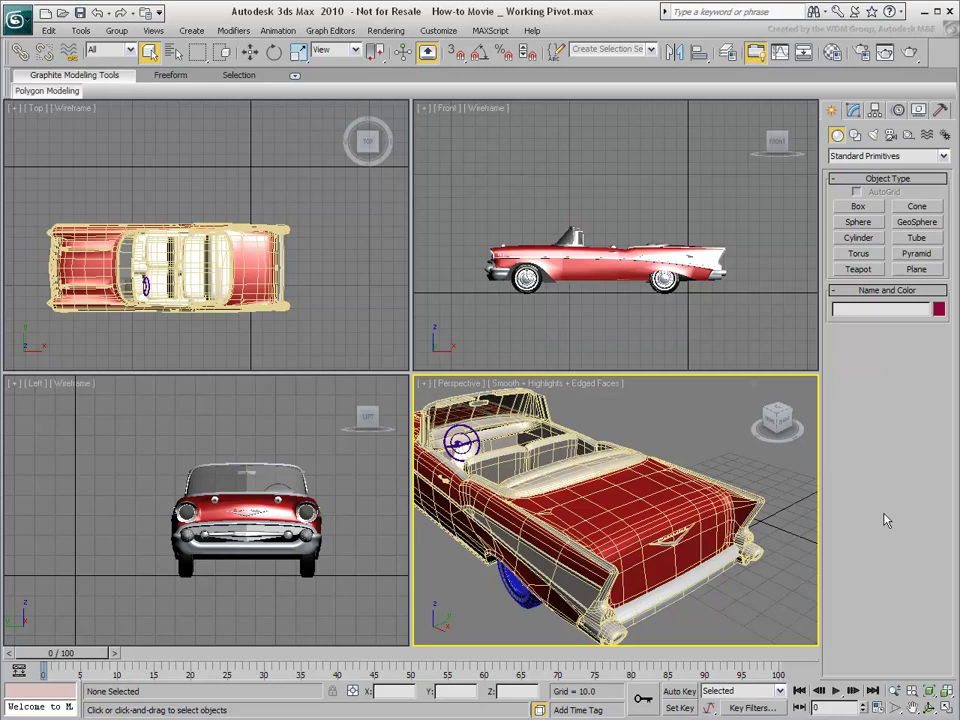
Select the trunk lid and its V-shaped emblem on the Chassis at Element sub-object level
left_click(657, 504)
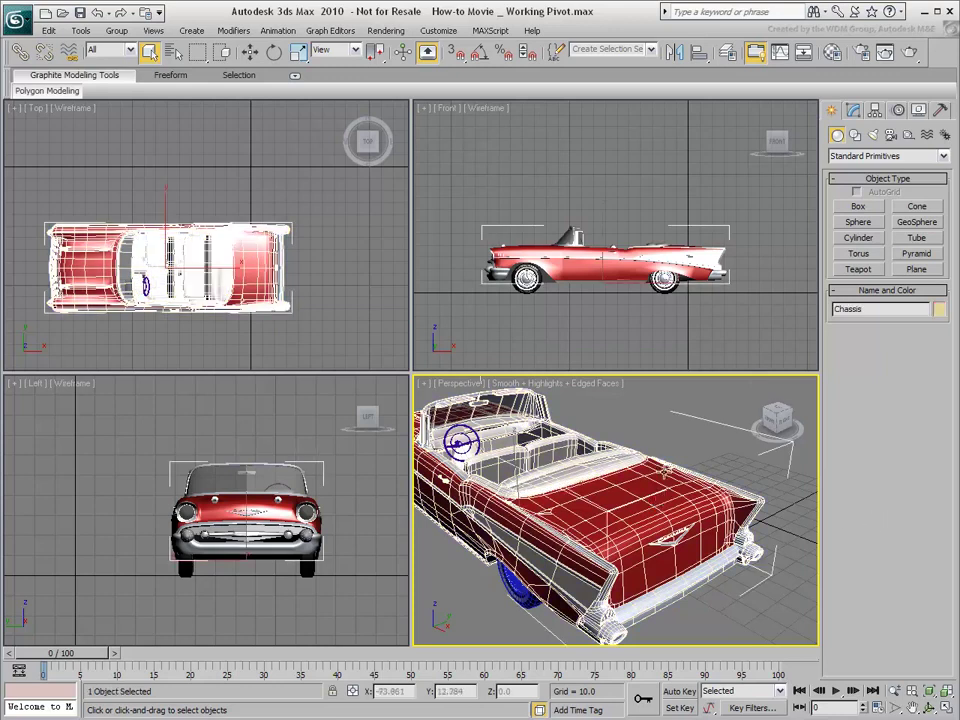
mouse_move(64, 92)
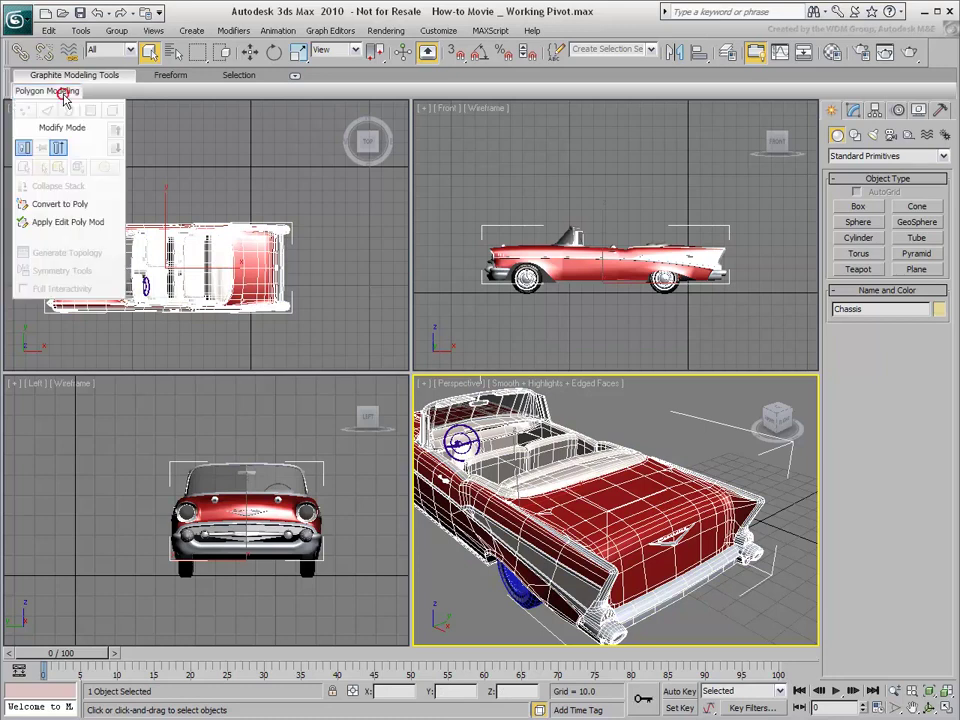
left_click(62, 128)
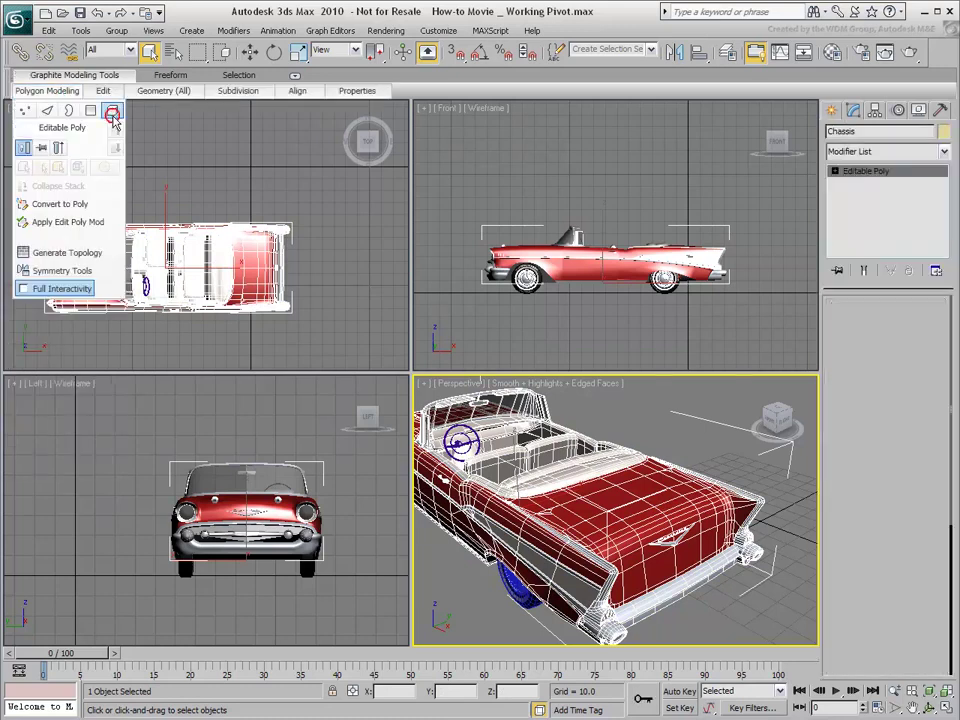
key("5")
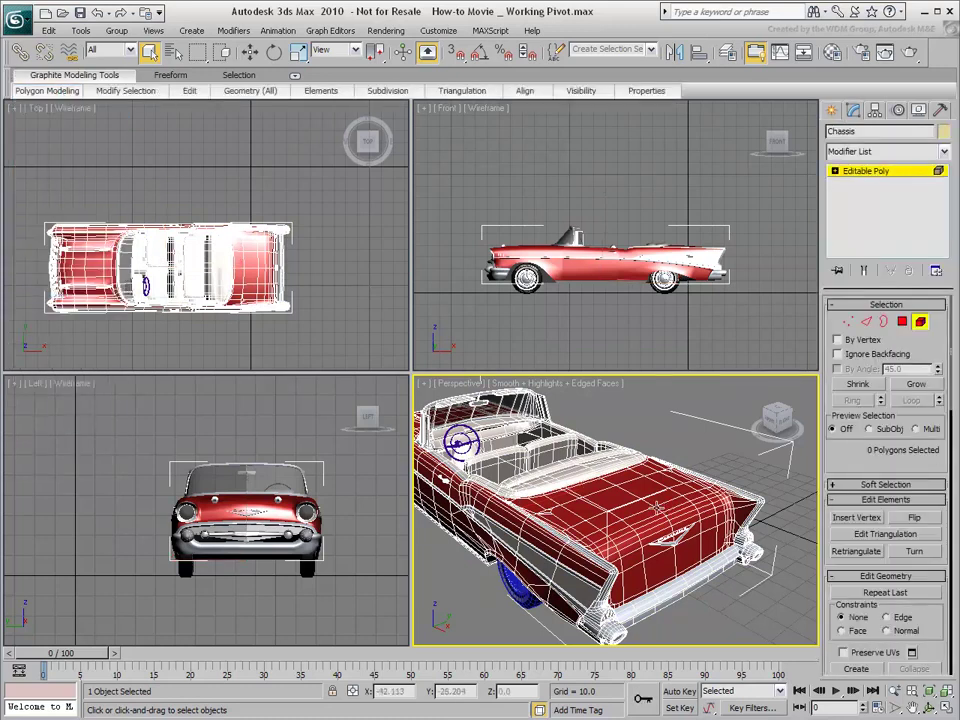
left_click(656, 508)
left_click(661, 541, "ctrl")
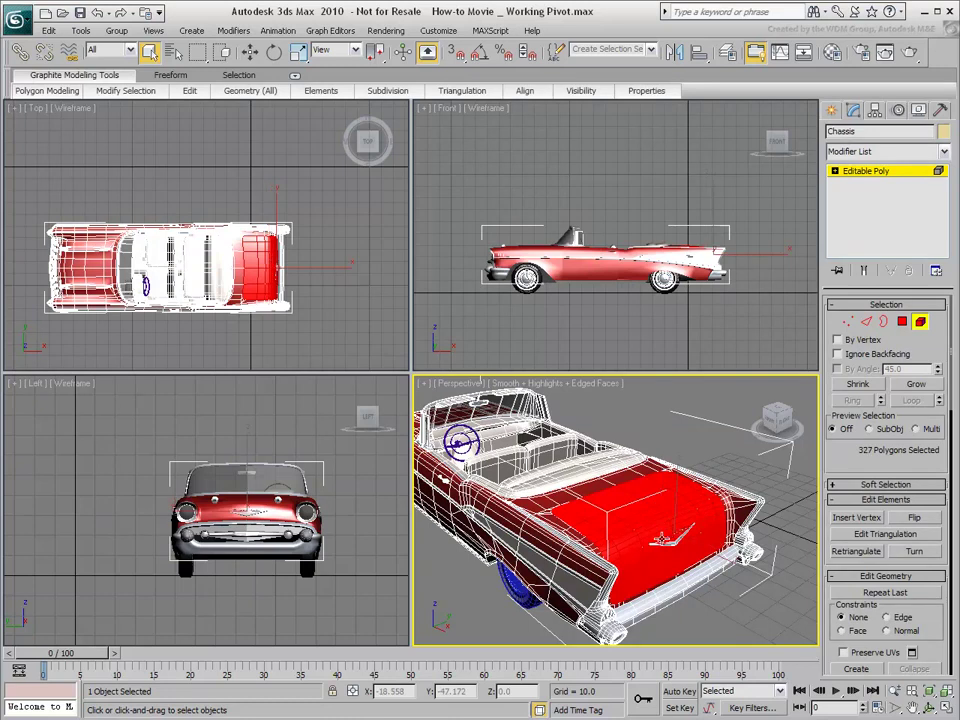
Try to rotate the selected trunk lid and emblem elements about their default center
right_click(664, 543)
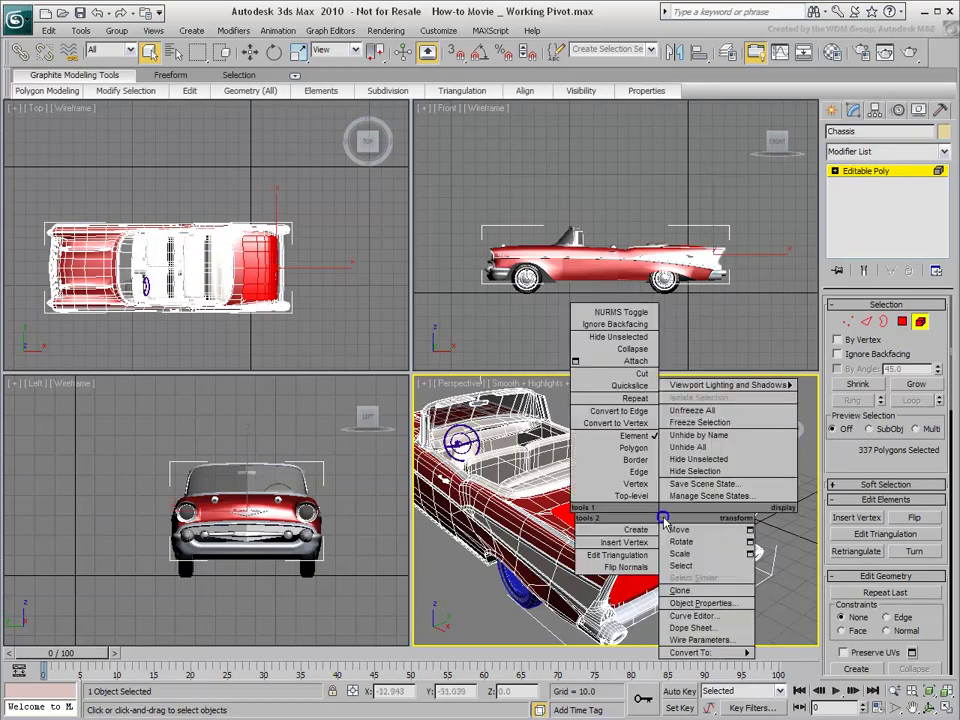
left_click(677, 538, "ctrl")
key("e")
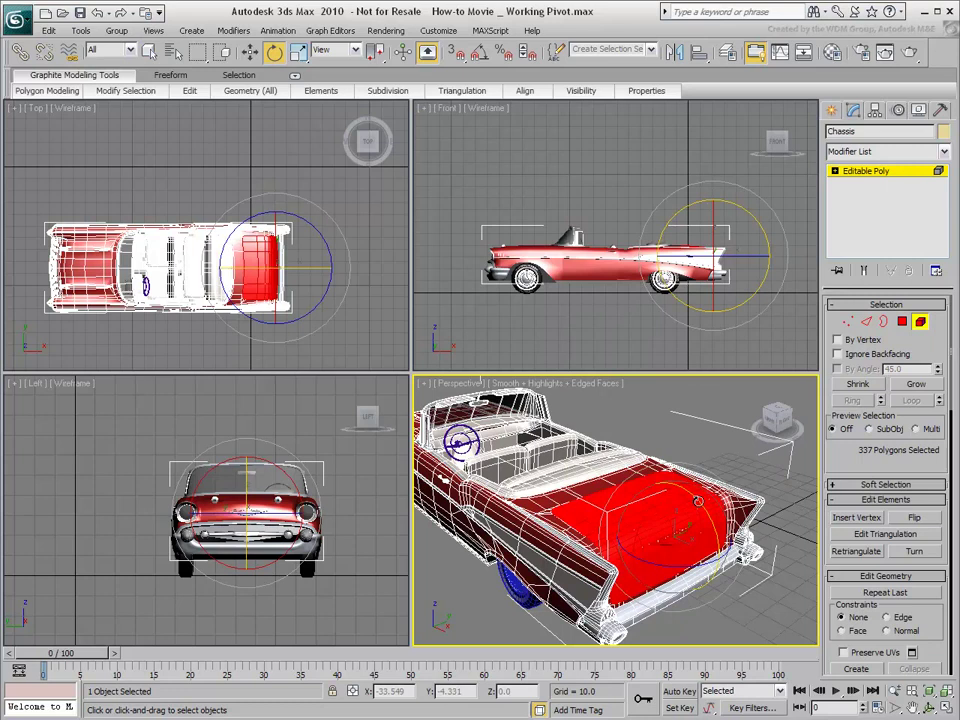
mouse_move(677, 538)
left_mouse_down()
mouse_move(651, 434)
mouse_move(628, 399)
mouse_move(716, 612)
mouse_move(664, 435)
mouse_move(684, 518)
left_mouse_up()
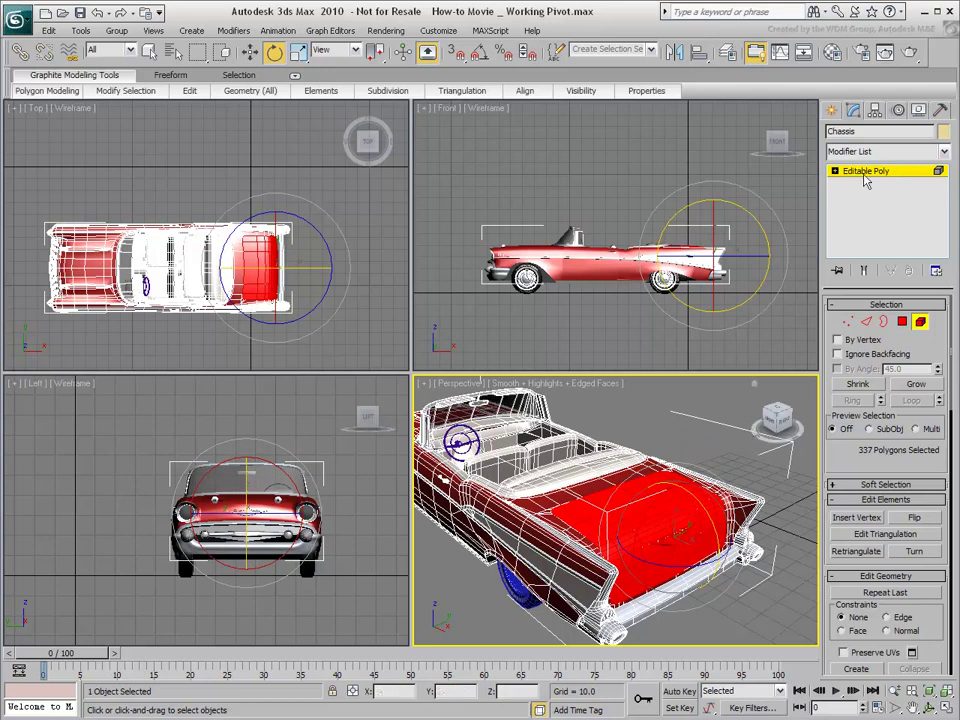
Edit the working pivot and move it to the center of the trunk lid's front edge, raised to the lid's height
left_click(876, 115)
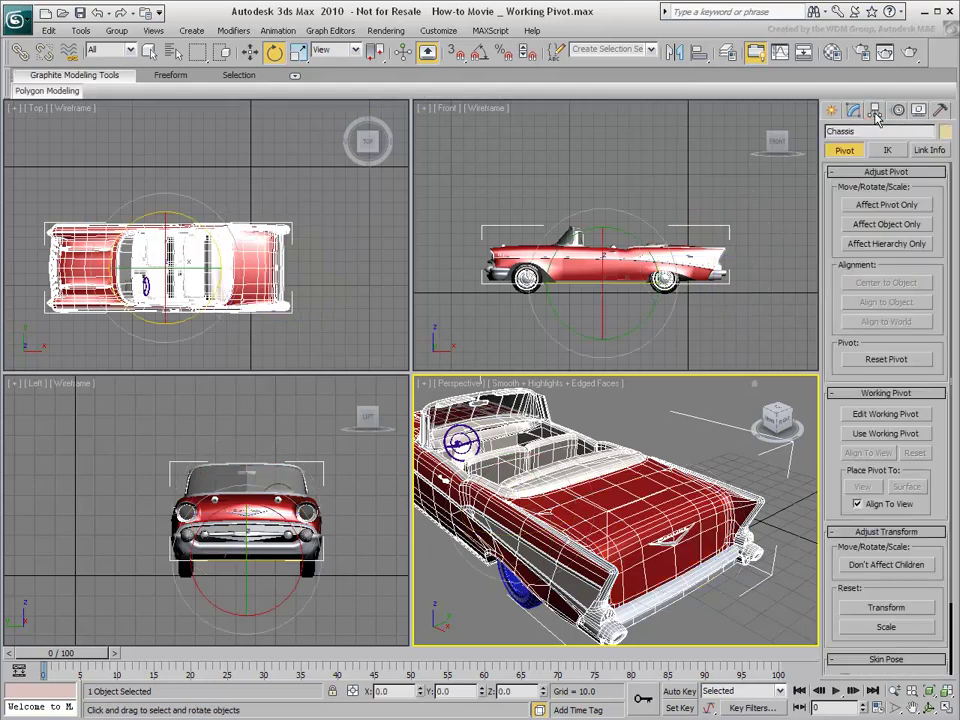
left_click(920, 416)
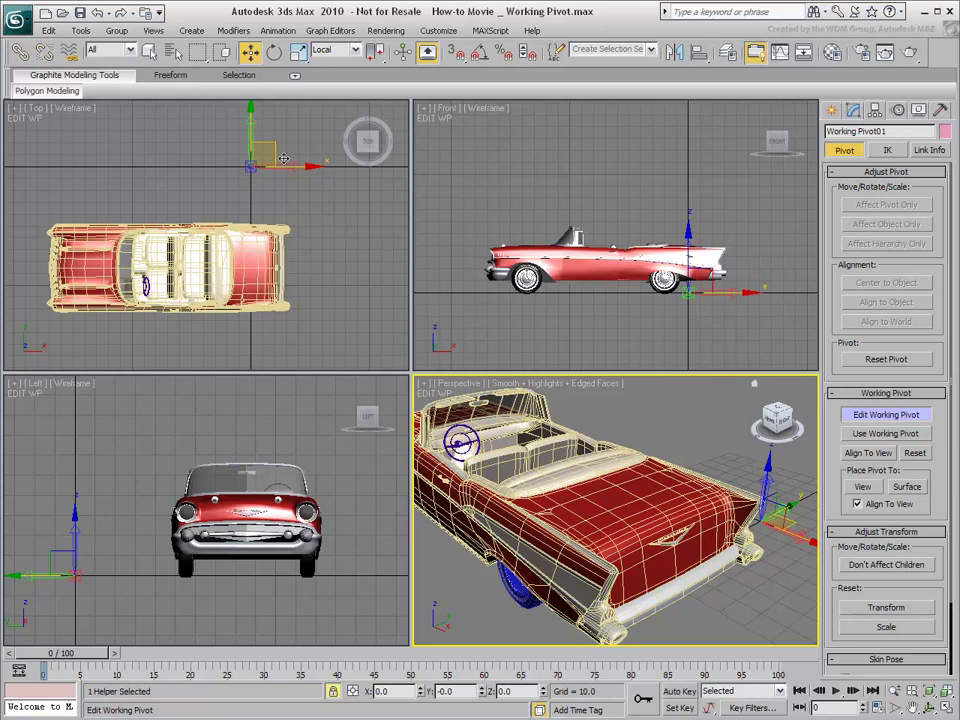
left_click_drag(269, 146, 265, 242)
left_click_drag(672, 272, 681, 207)
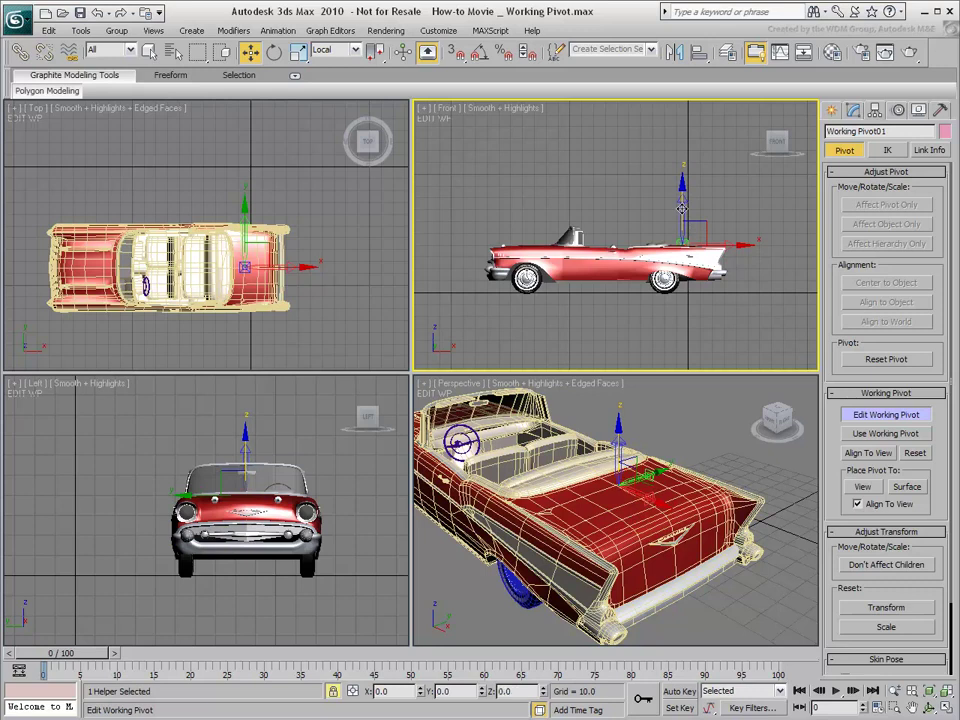
Align the working pivot's axes to the Top, Front and Left views in turn
right_click(379, 252)
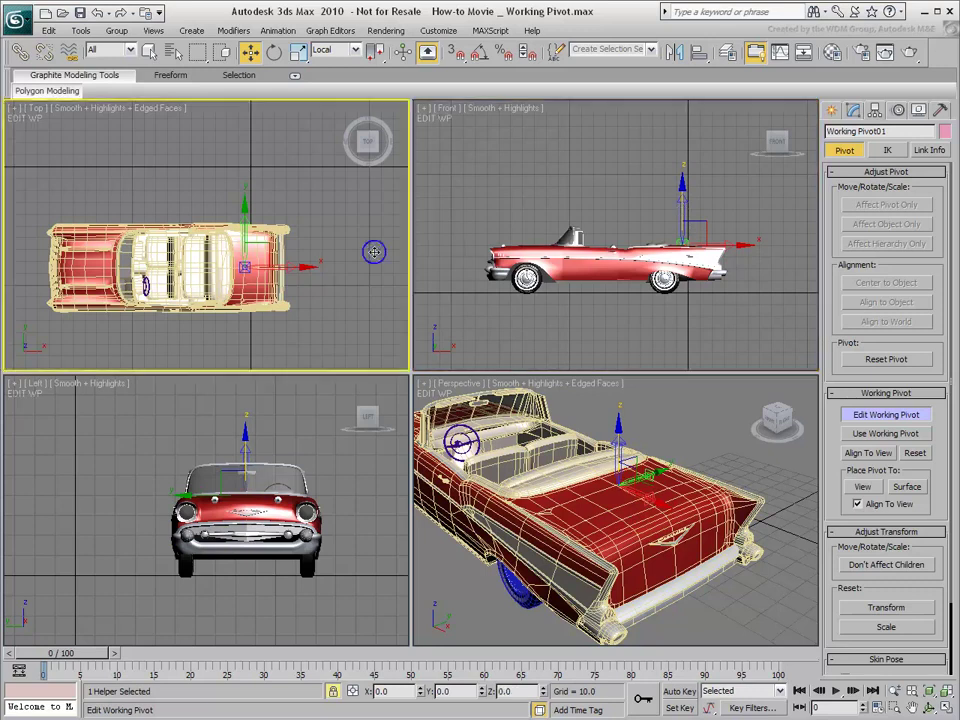
left_click(864, 455)
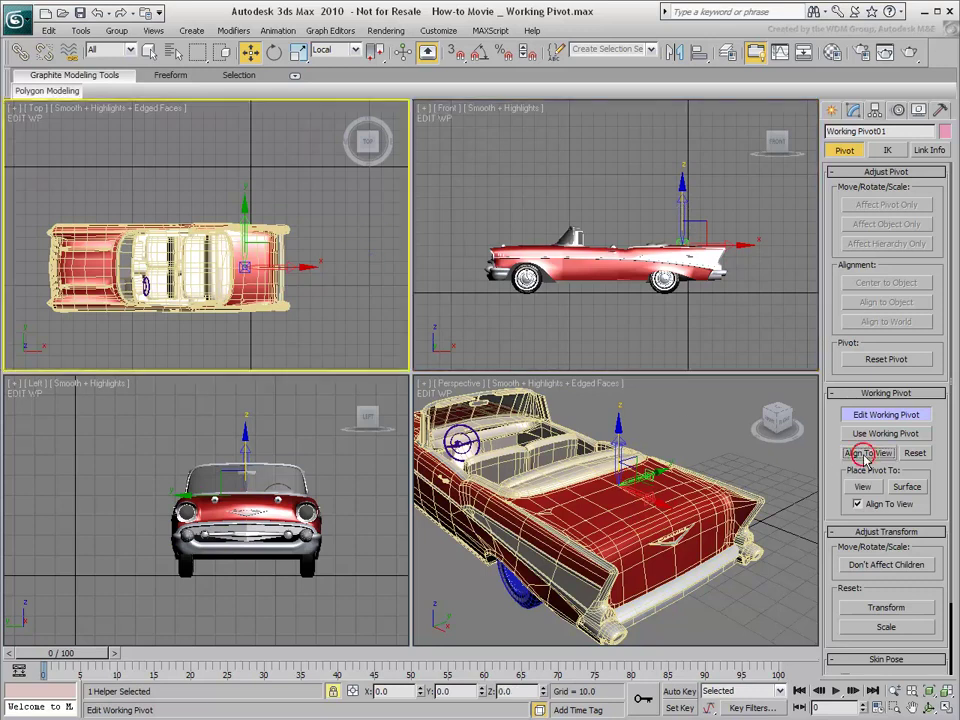
right_click(652, 340)
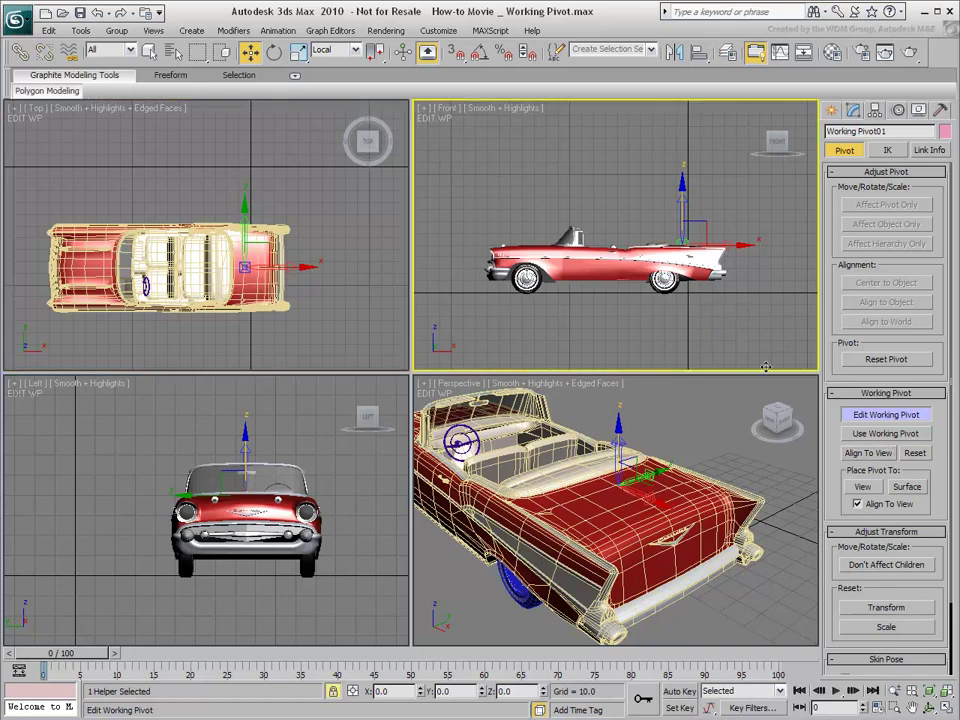
left_click(872, 454)
right_click(357, 463)
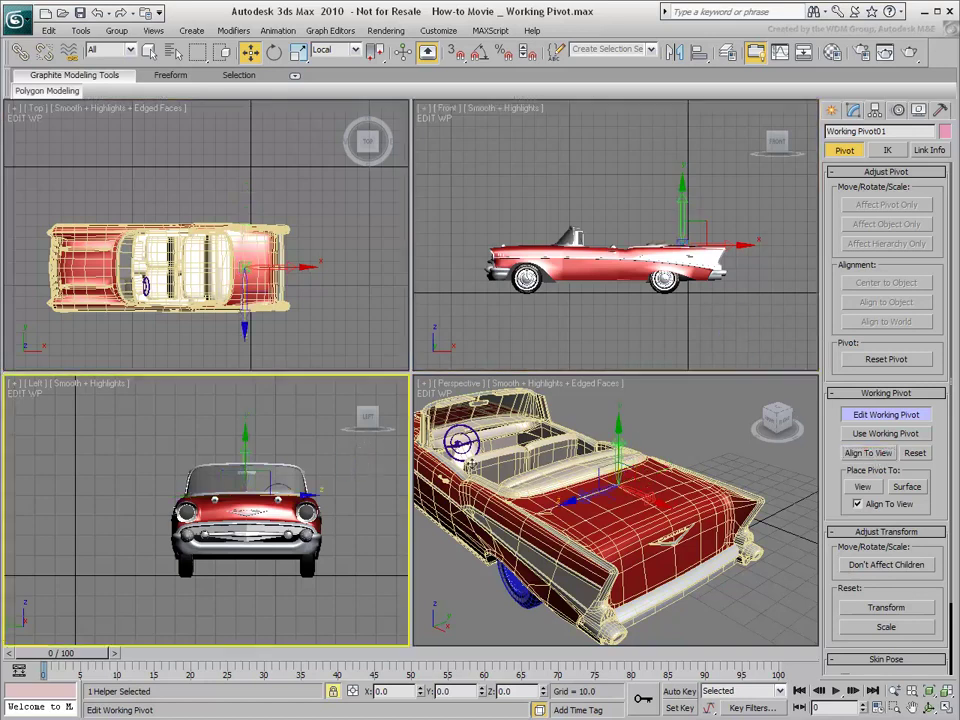
left_click(872, 454)
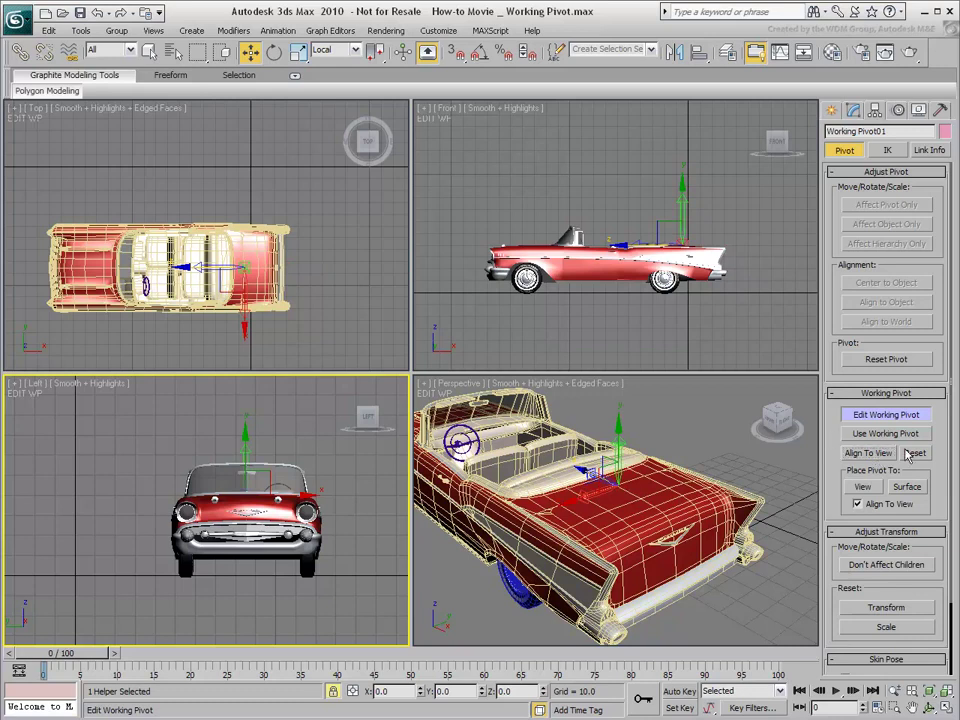
Reset the working pivot to the Chassis pivot, then deselect everything and reset it to the world origin
left_click(915, 454)
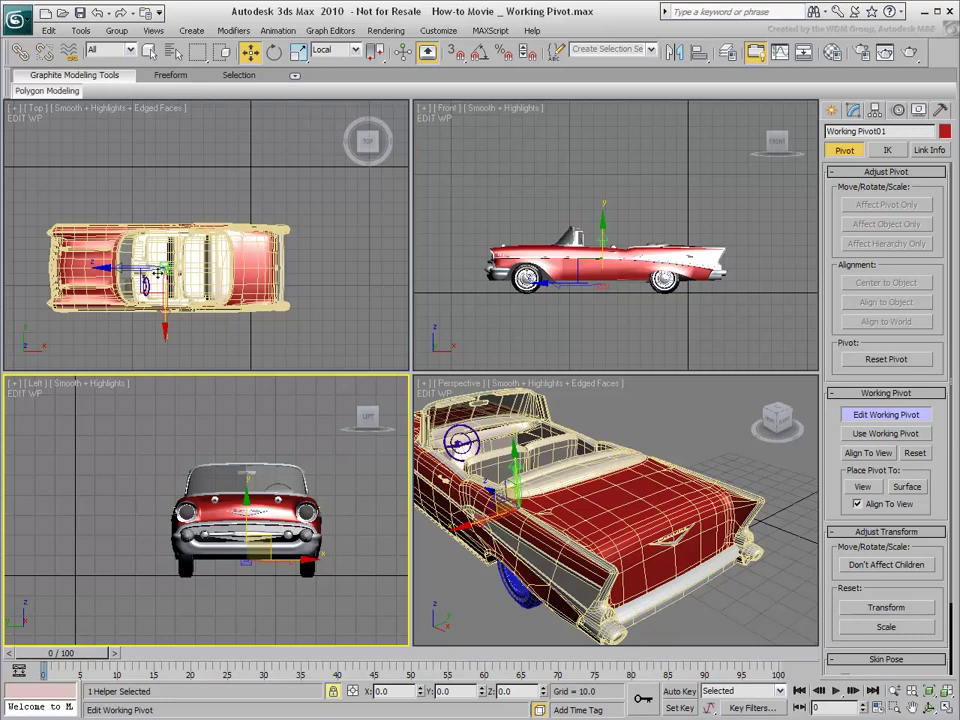
left_click(884, 418)
key("e")
left_click(360, 258)
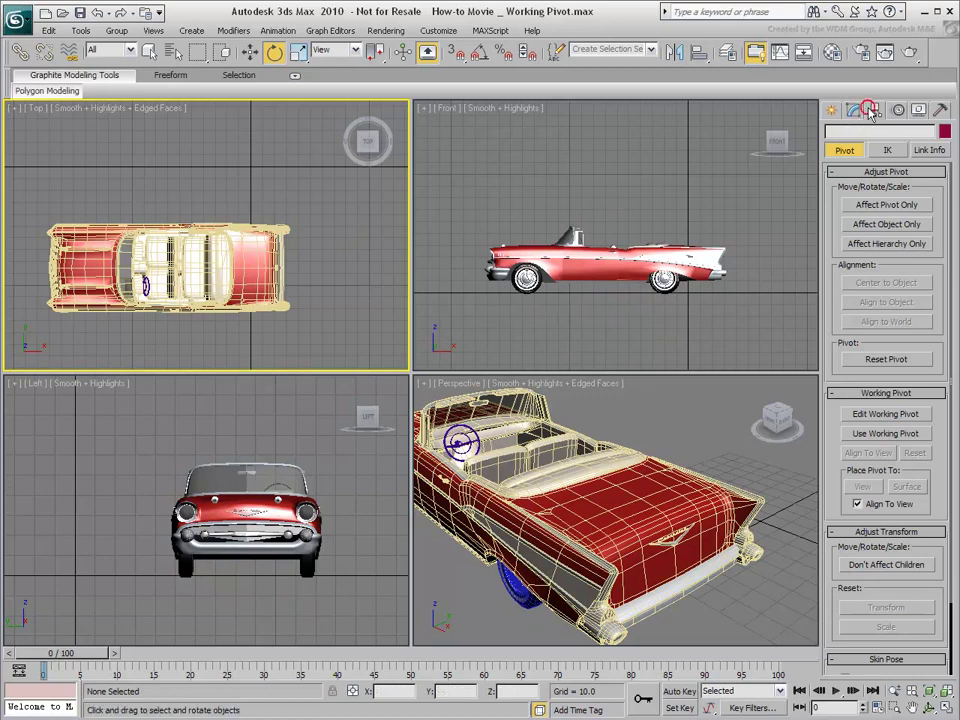
left_click(884, 414)
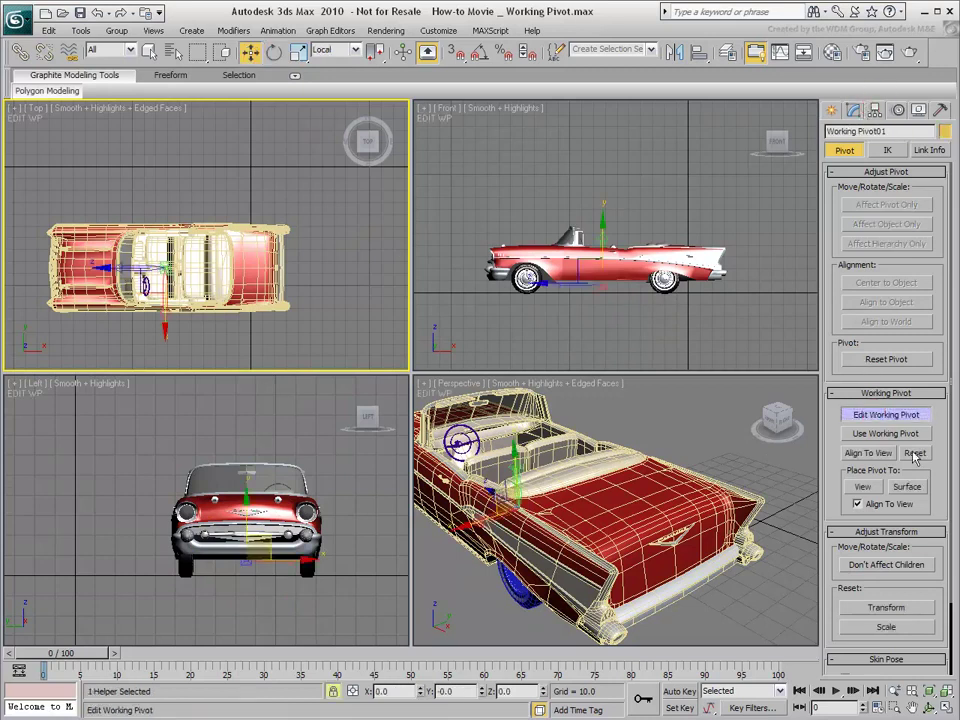
left_click(913, 455)
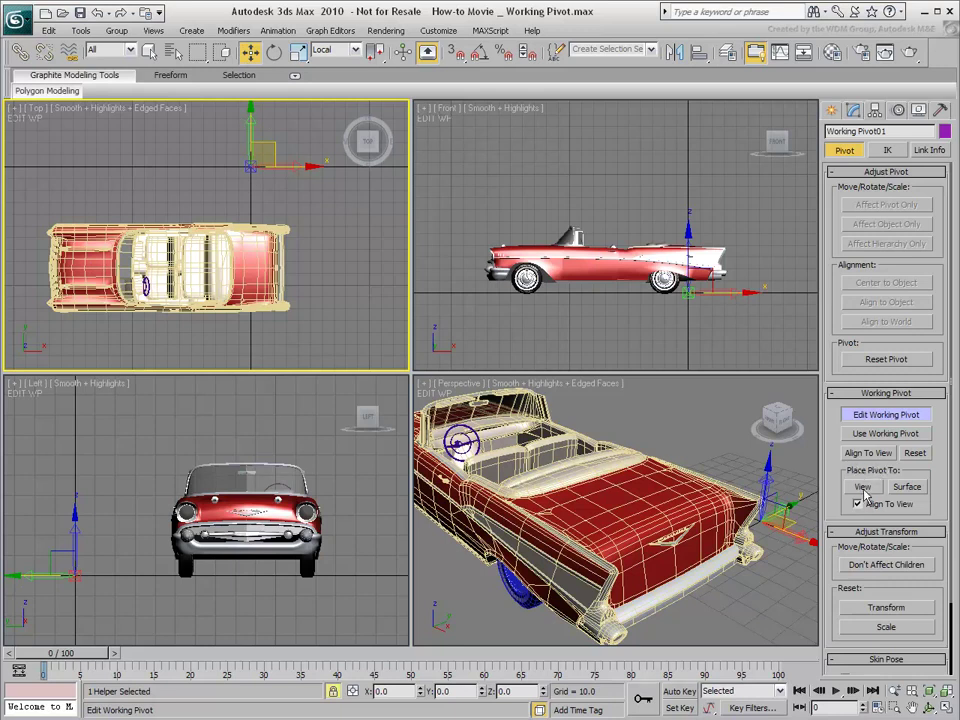
Place the working pivot with the View option at free spots in the Front, Top, Left and Perspective views
left_click(862, 487)
left_click(723, 207)
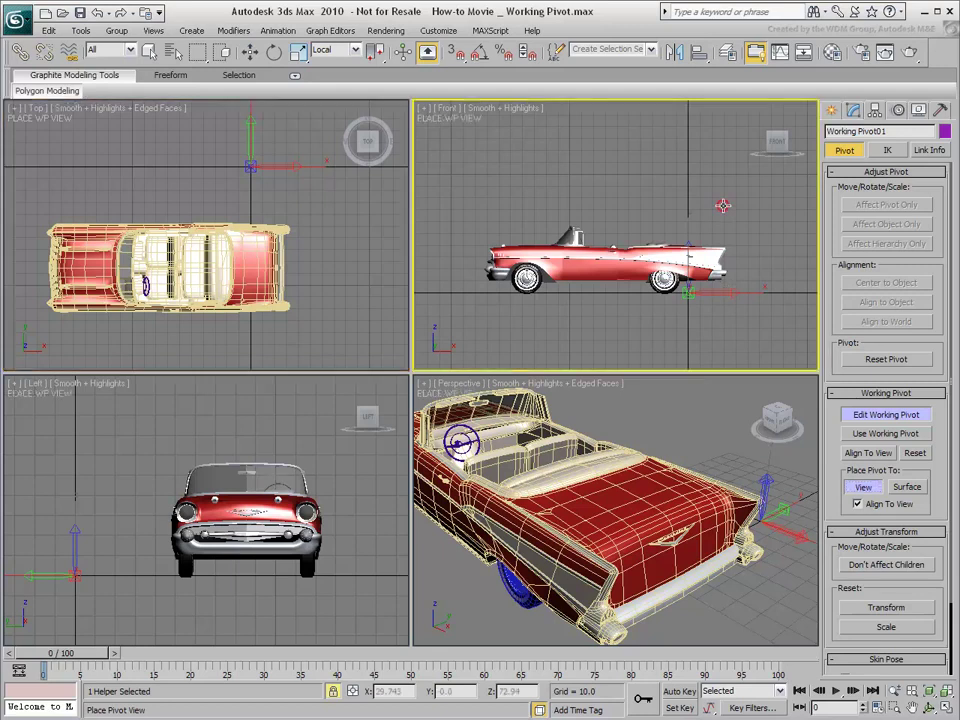
left_click(346, 309)
left_click(162, 437)
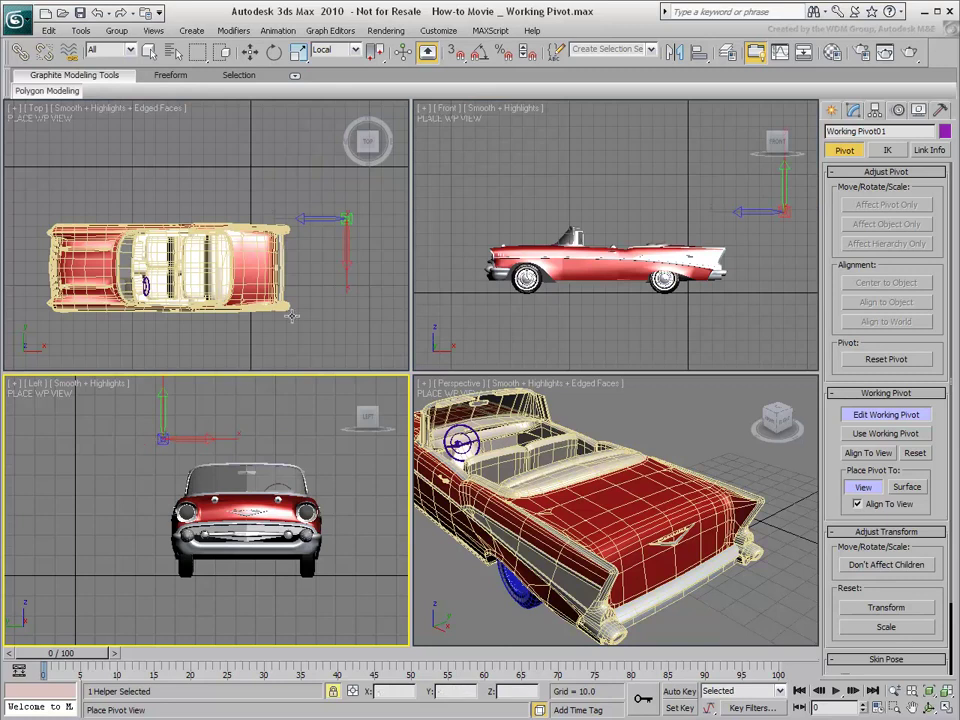
left_click(338, 302)
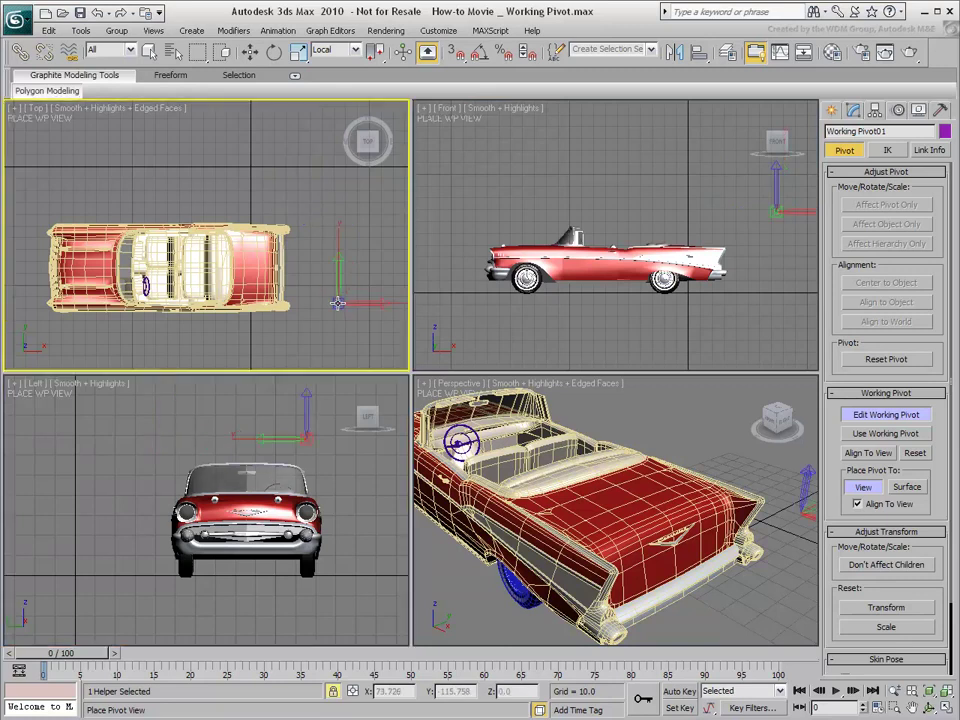
left_click(668, 430)
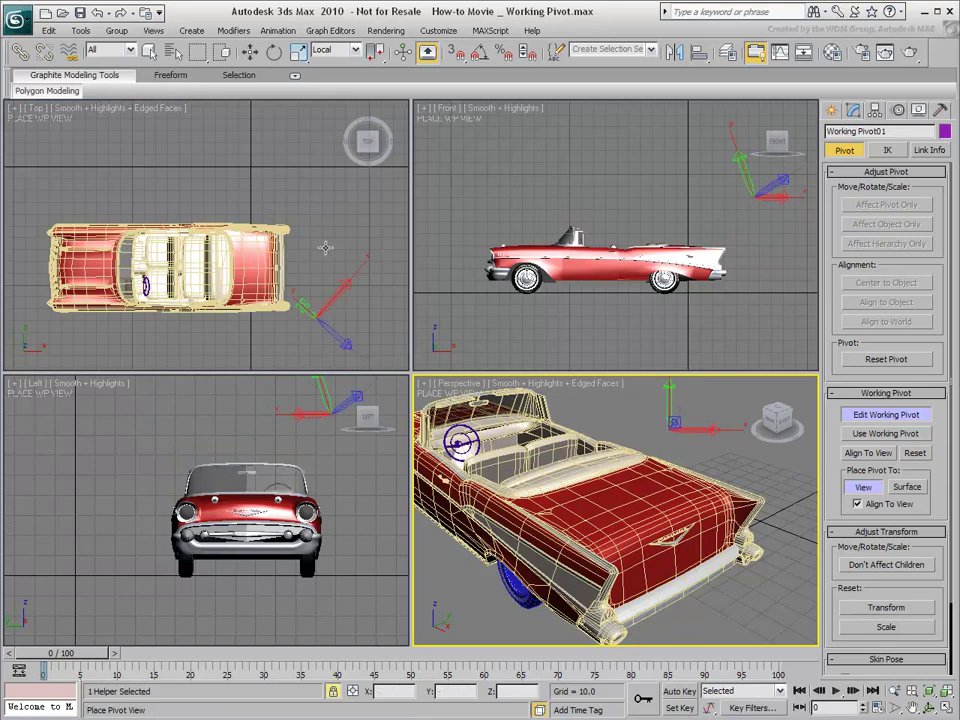
Place the working pivot with the Surface option on various spots of the car's rear deck and trunk lid
left_click(907, 488)
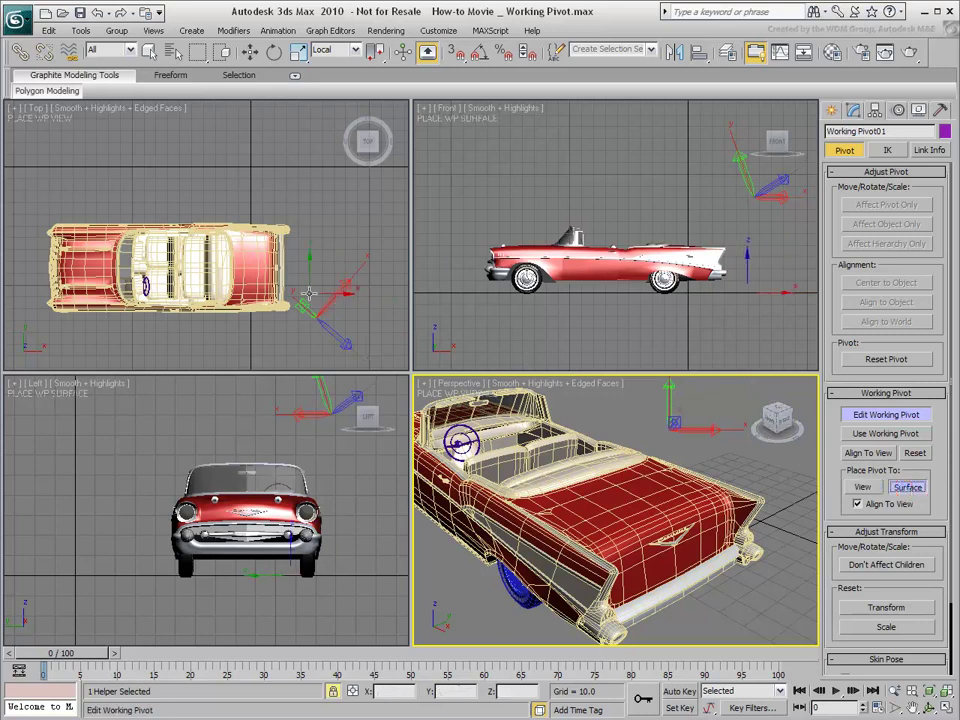
left_click(238, 252)
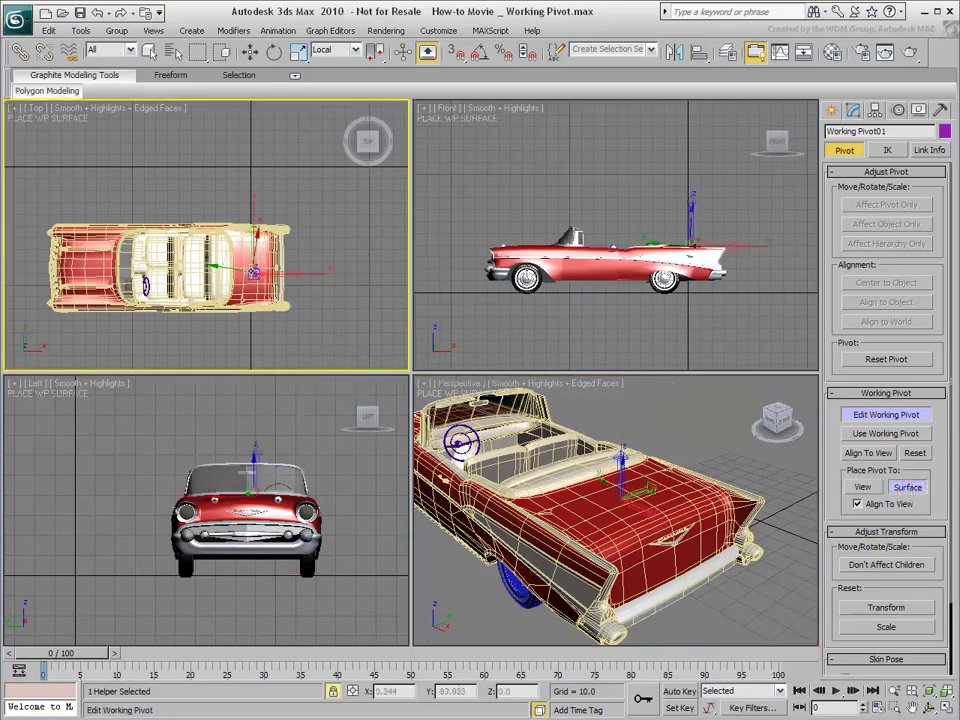
left_click_drag(238, 252, 227, 247)
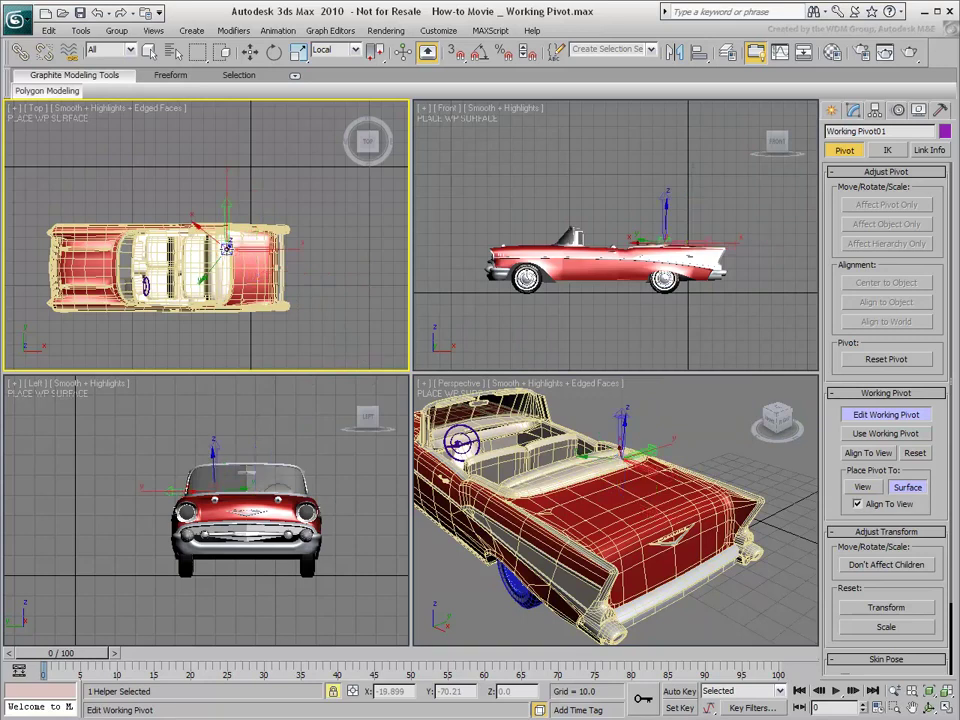
left_click(270, 266)
left_click_drag(270, 266, 228, 274)
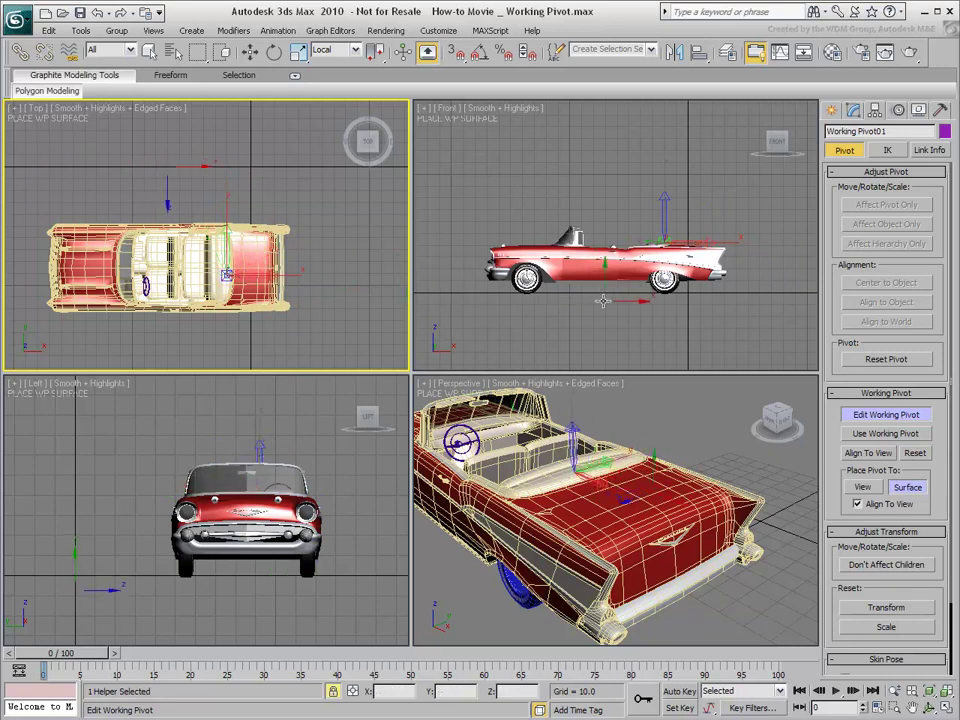
left_click(638, 300)
left_click(598, 527)
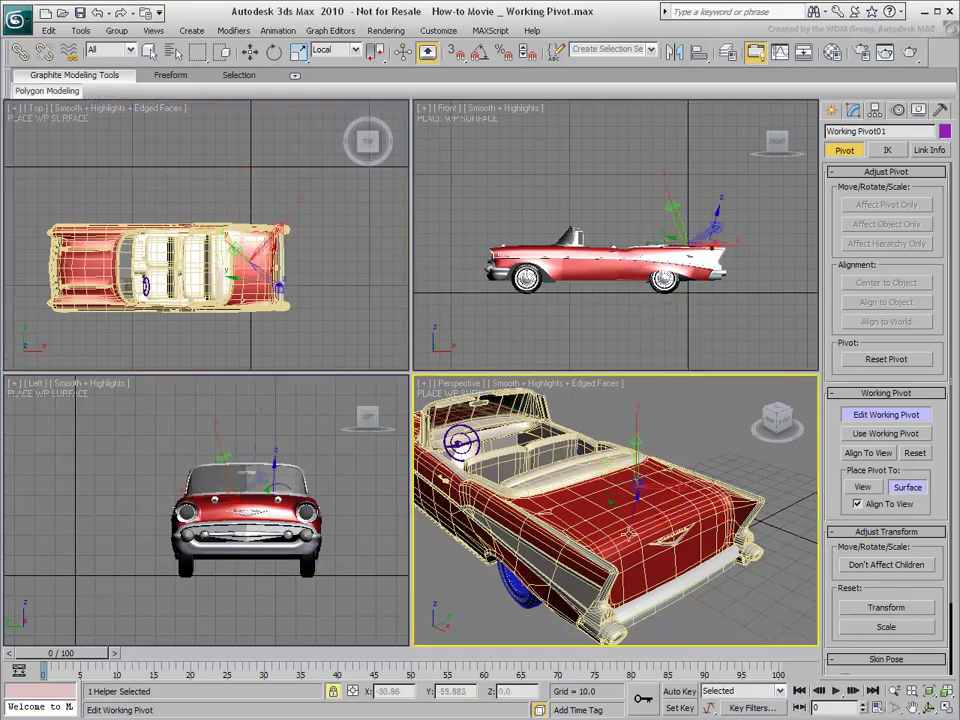
left_click(629, 514)
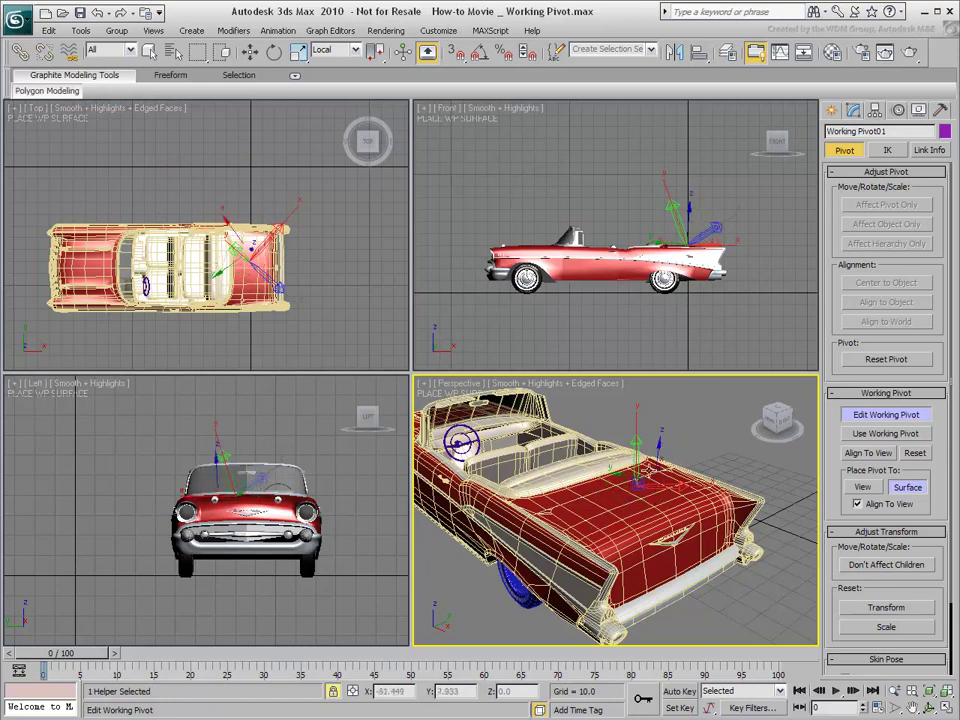
Reset the working pivot, move it to the center of the trunk lid's front edge, raise it about 40.6 units in Z, and finish editing
left_click(915, 453)
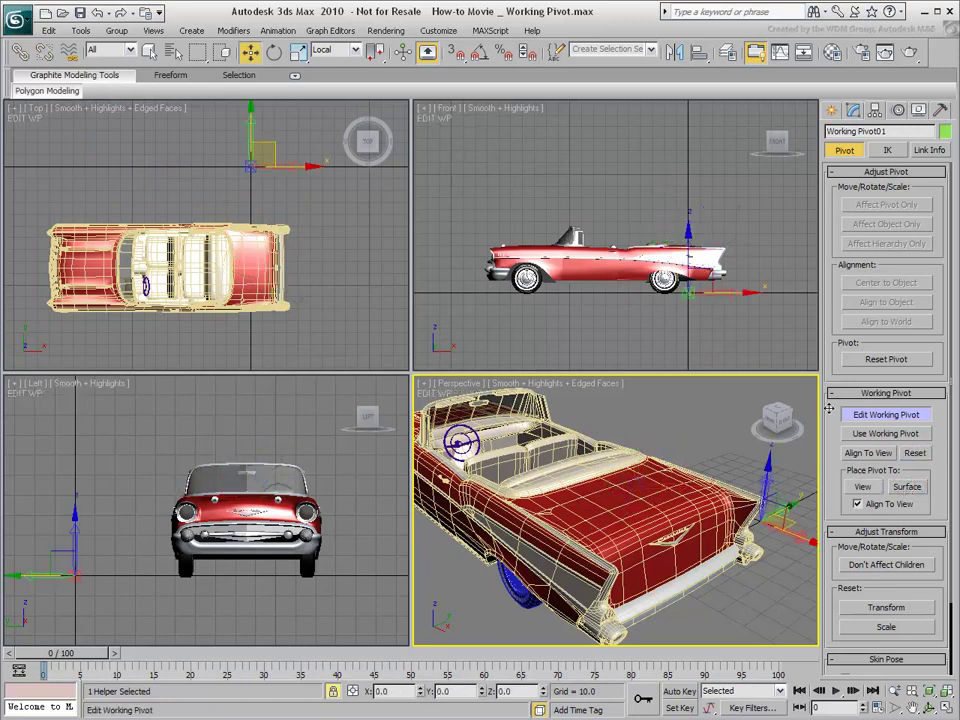
left_click_drag(288, 147, 262, 239)
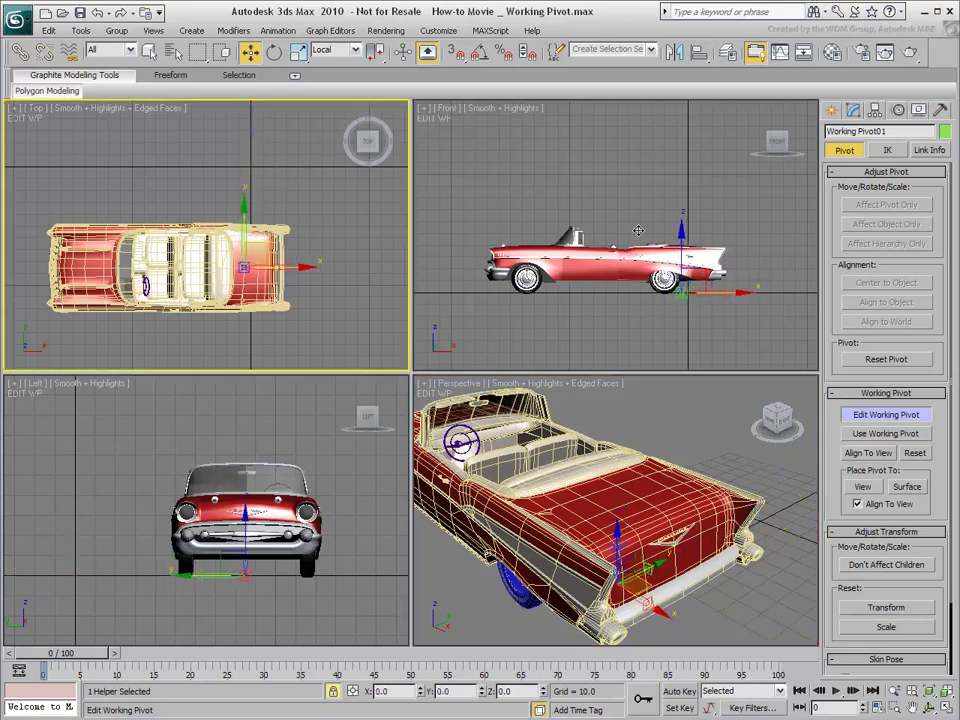
left_click(684, 259)
left_click_drag(684, 259, 678, 208)
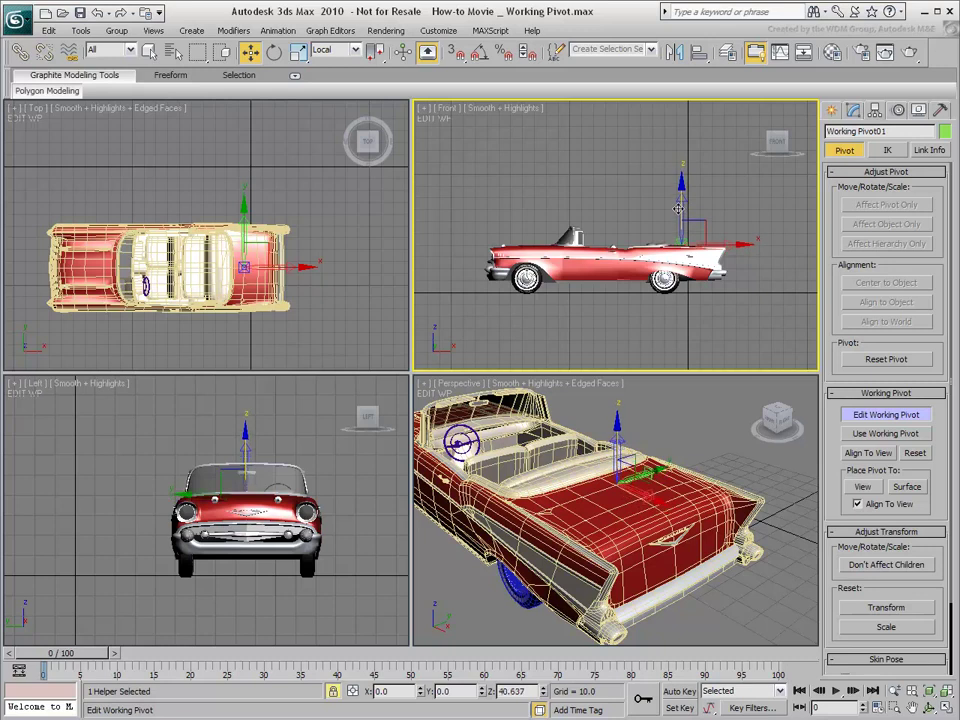
left_click(879, 418)
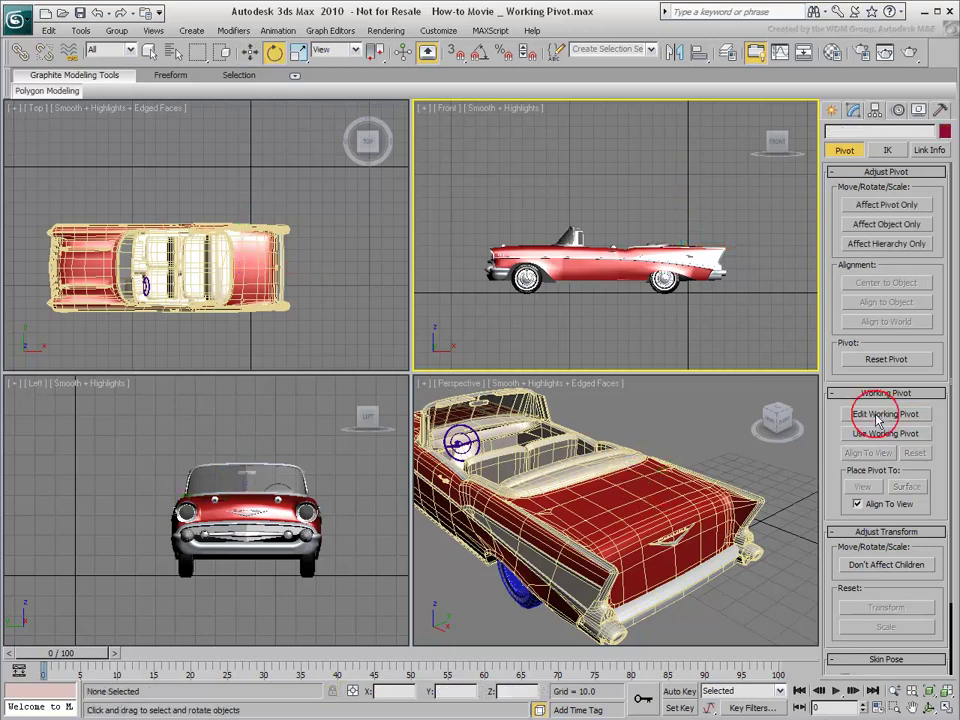
left_click(729, 432)
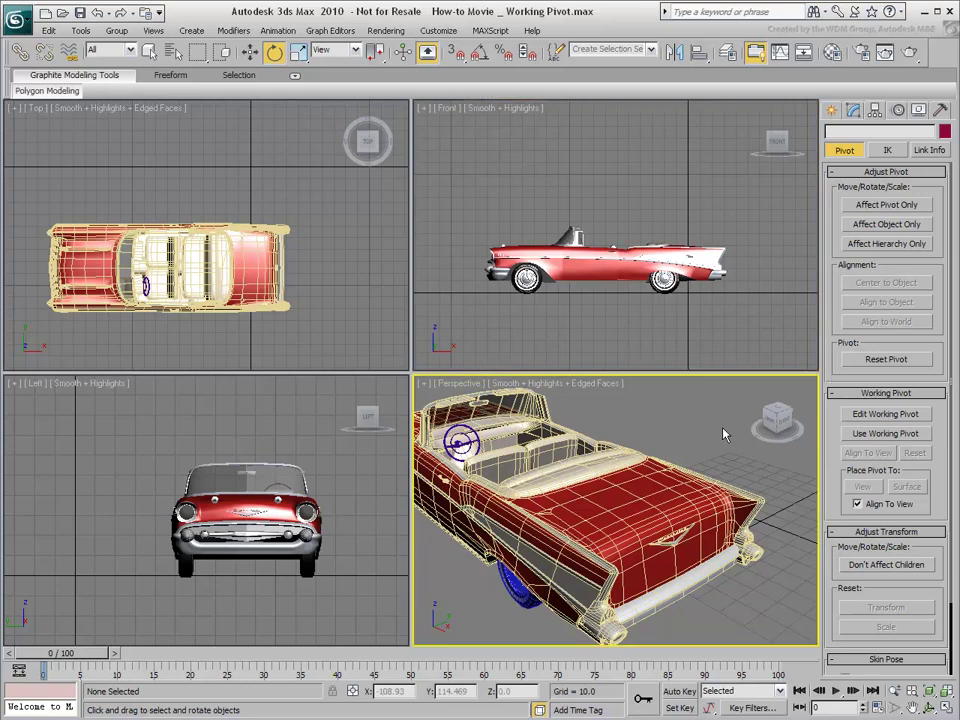
Turn on Use Working Pivot, choose Working as the reference coordinate system, and check the transform center options
left_click(874, 437)
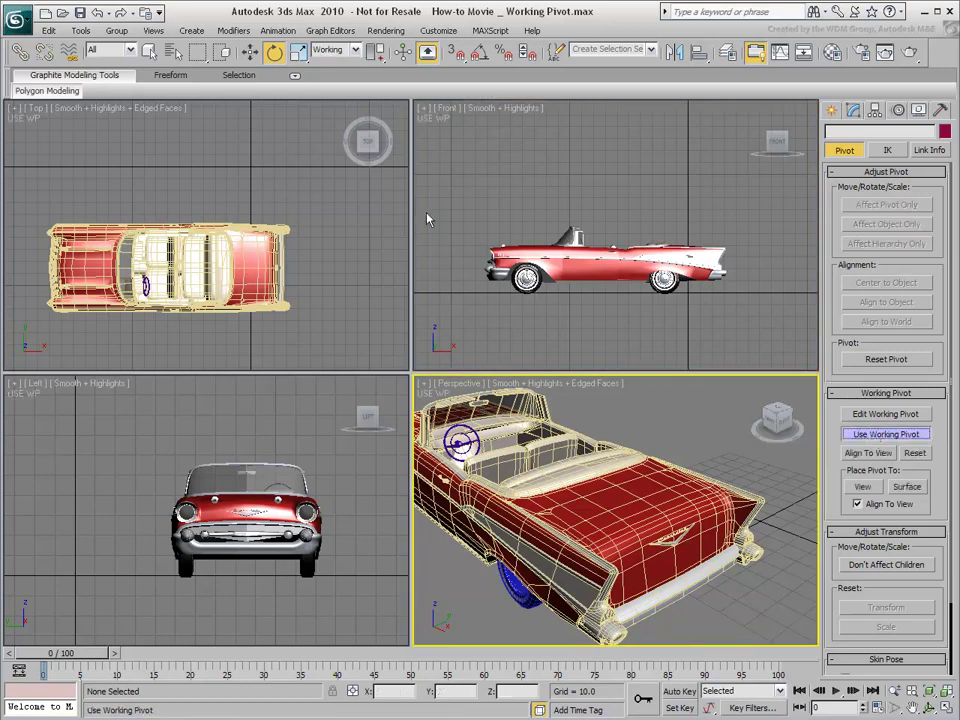
left_click(335, 49)
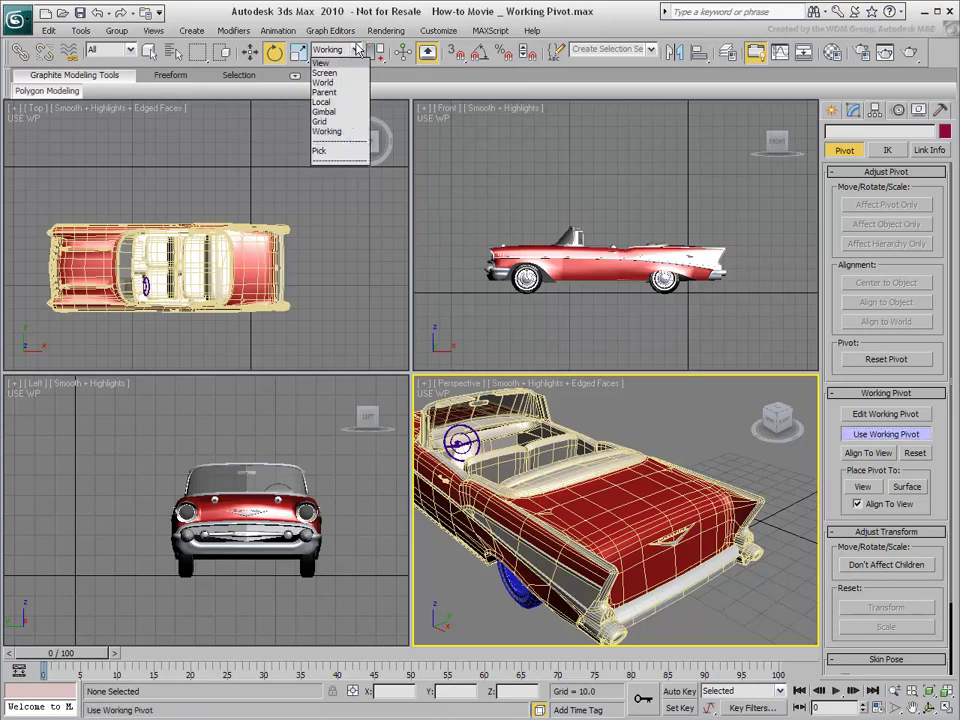
left_click(330, 131)
left_click_drag(375, 52, 376, 131)
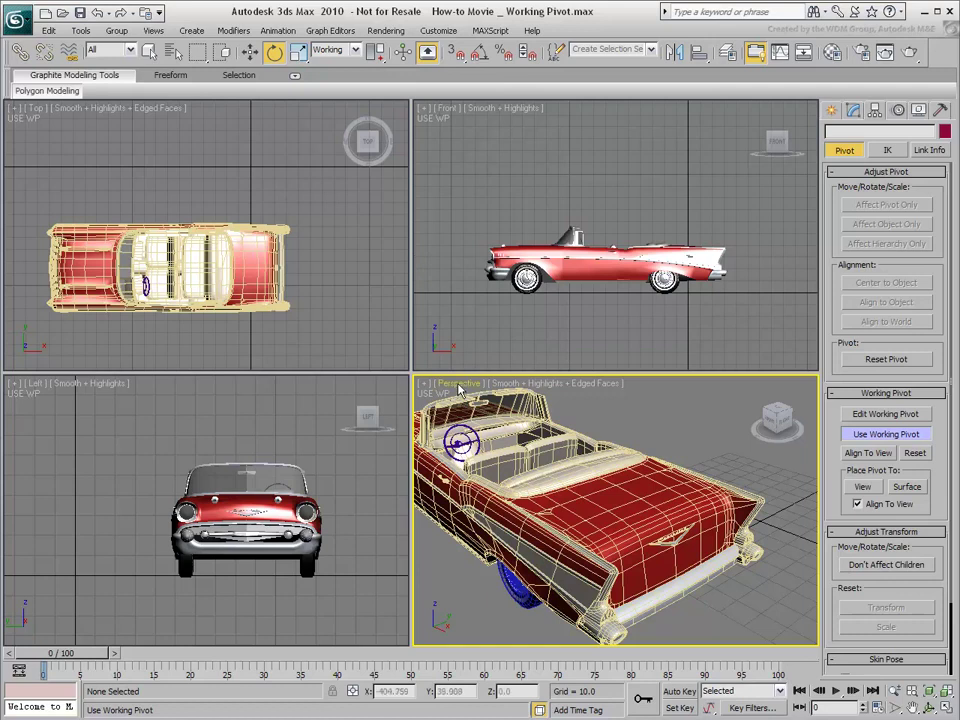
Select the Chassis and enter its Element sub-object level with the trunk lid polygons selected
left_click(640, 507)
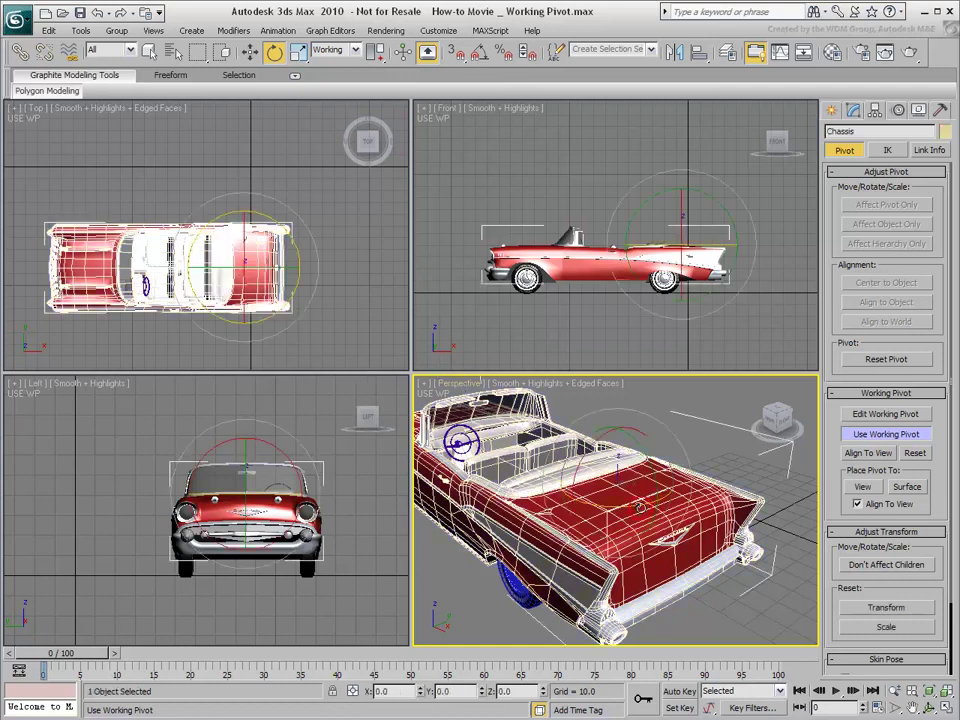
left_click(60, 91)
left_click(63, 131)
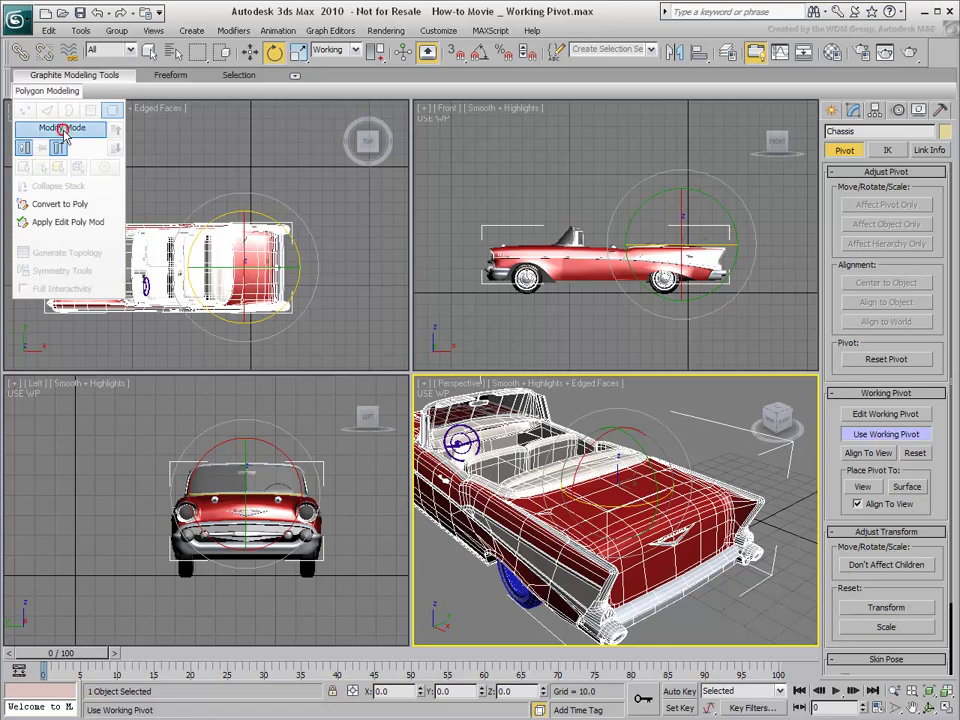
left_click(112, 110)
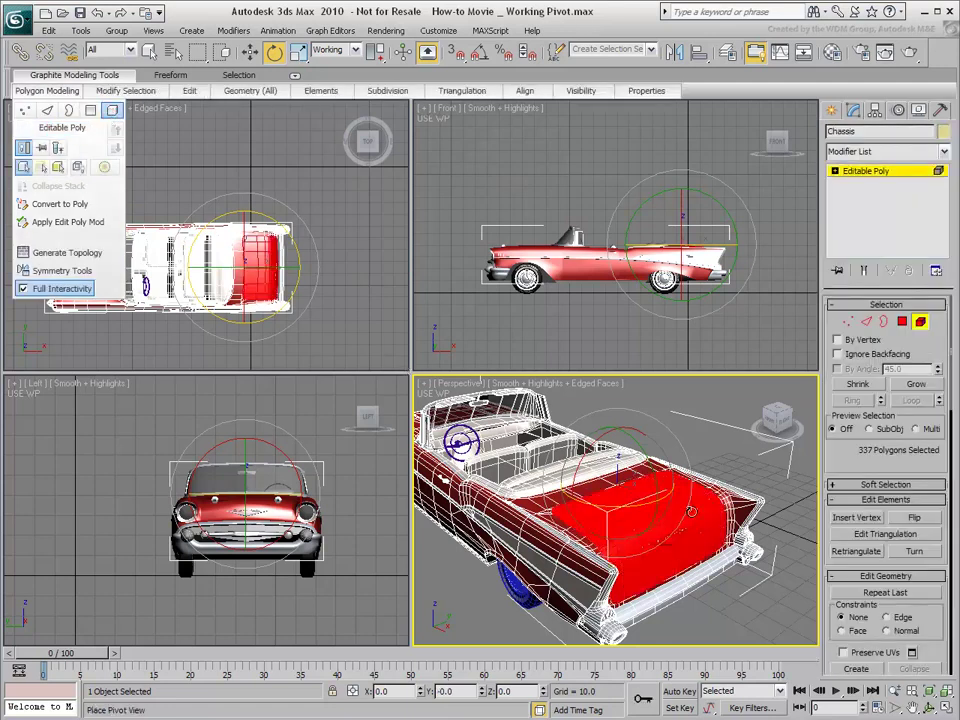
Rotate the trunk lid open about the working pivot at its front edge, and turn off Use Working Pivot
left_click_drag(654, 480, 640, 562)
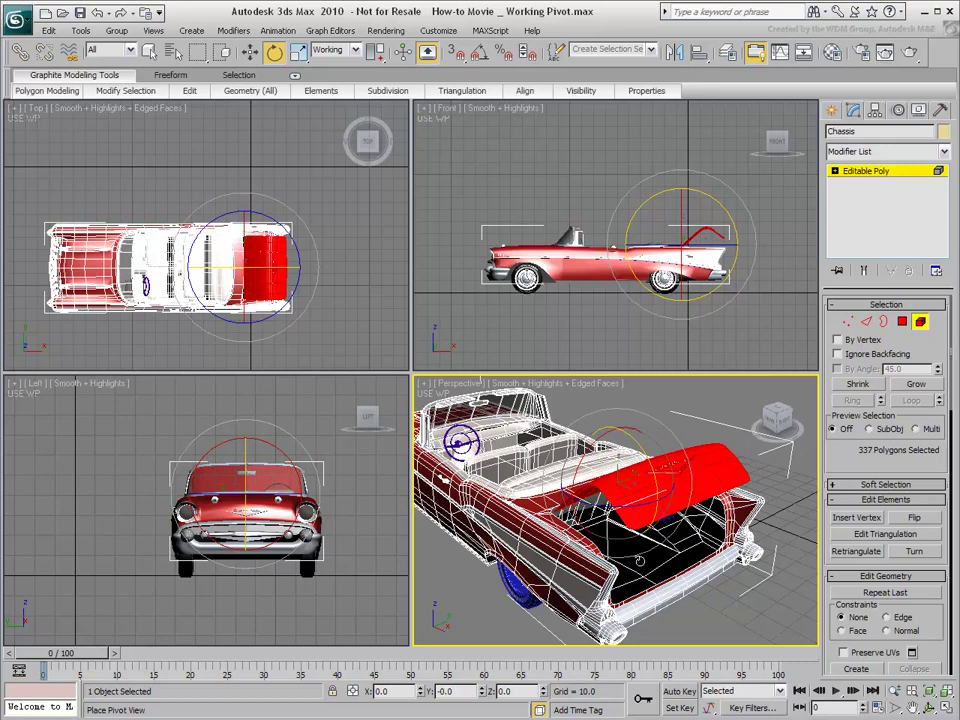
left_click(875, 110)
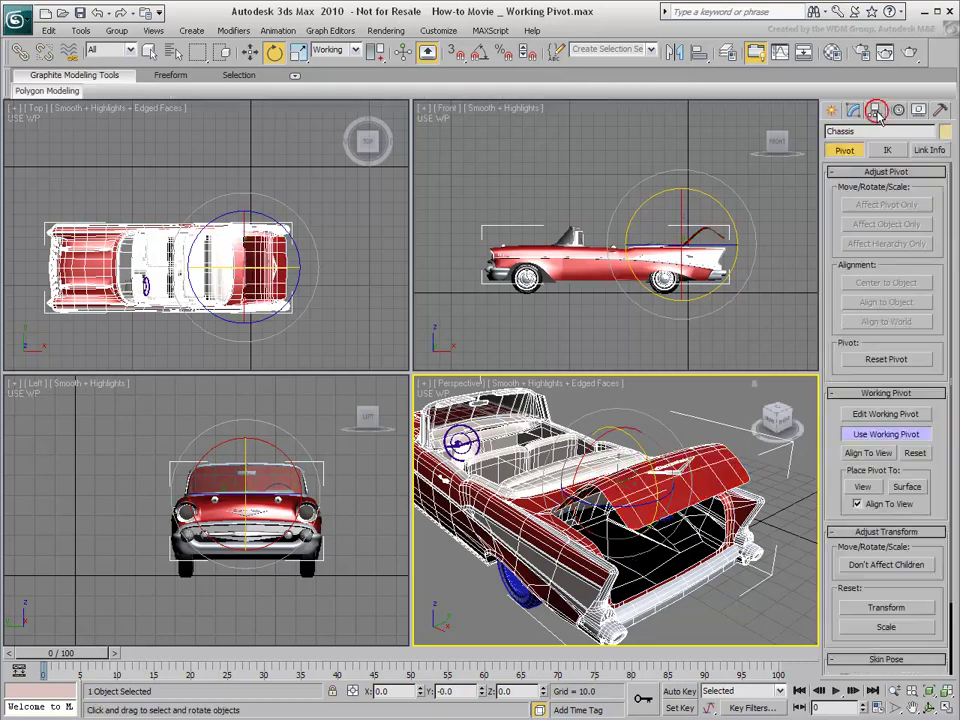
left_click(879, 436)
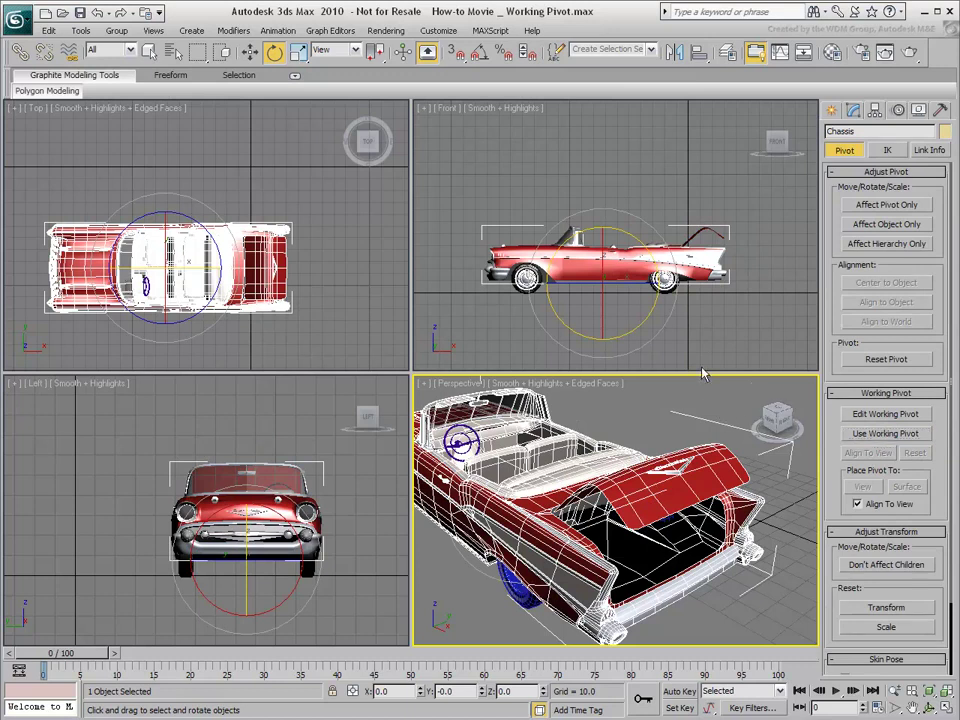
Customize the user interface by adding the Use Working Pivot action below Select Similar in the Default Viewport Quad's transform quadrant
left_click(439, 30)
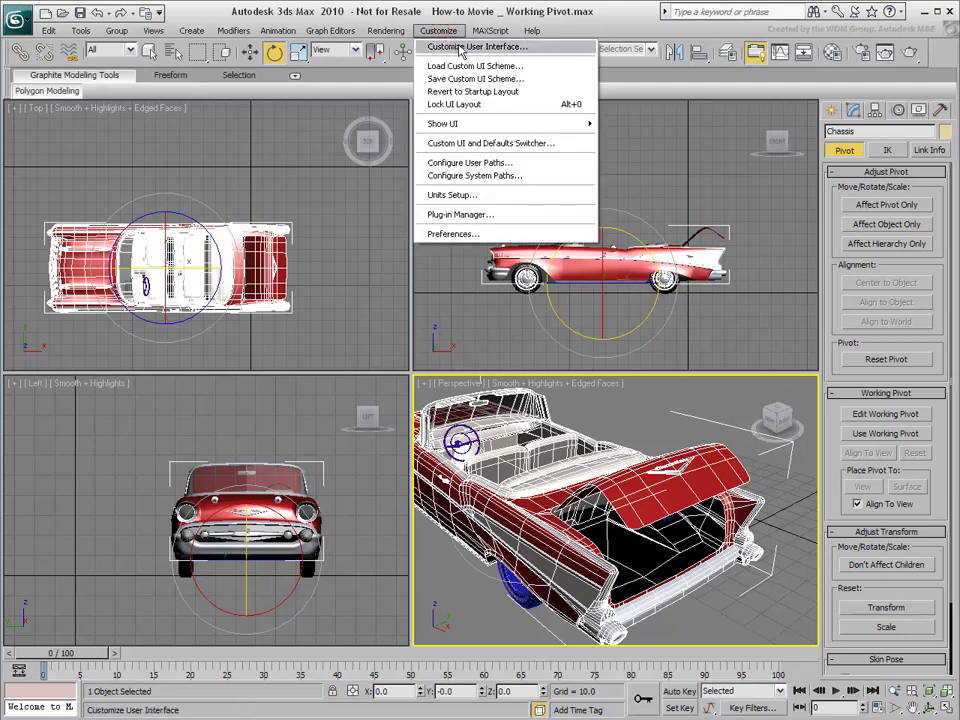
left_click(460, 48)
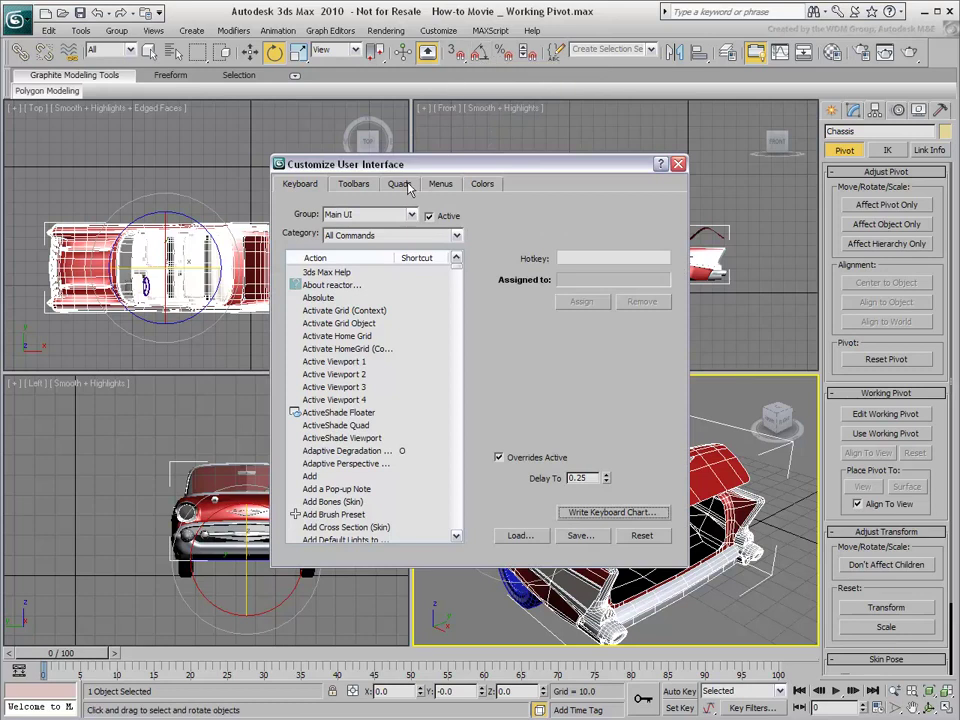
left_click(400, 184)
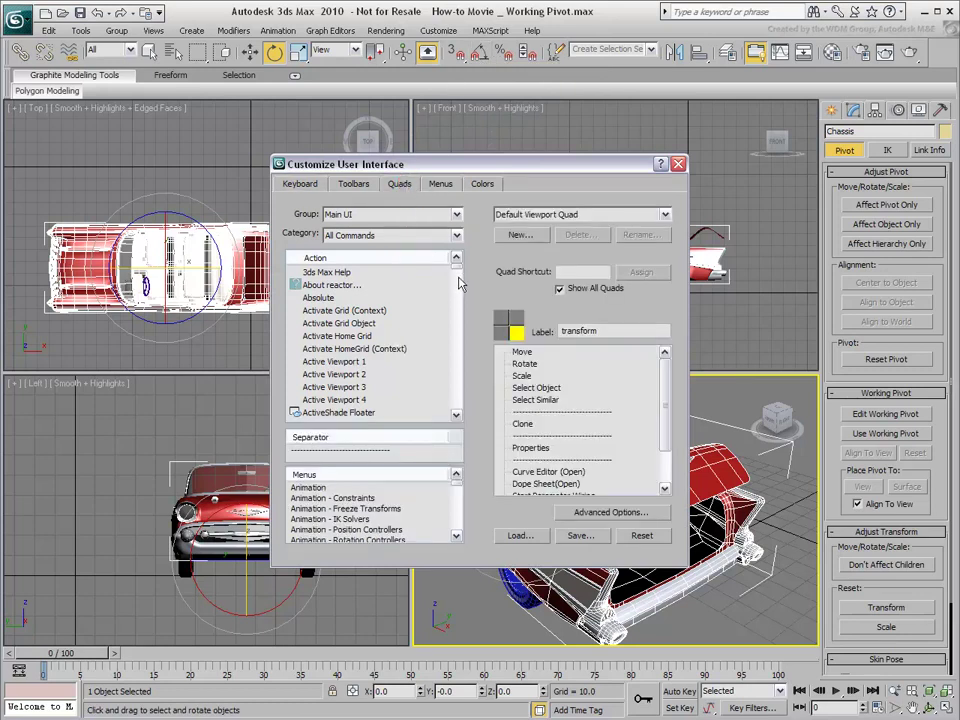
left_click_drag(458, 269, 456, 398)
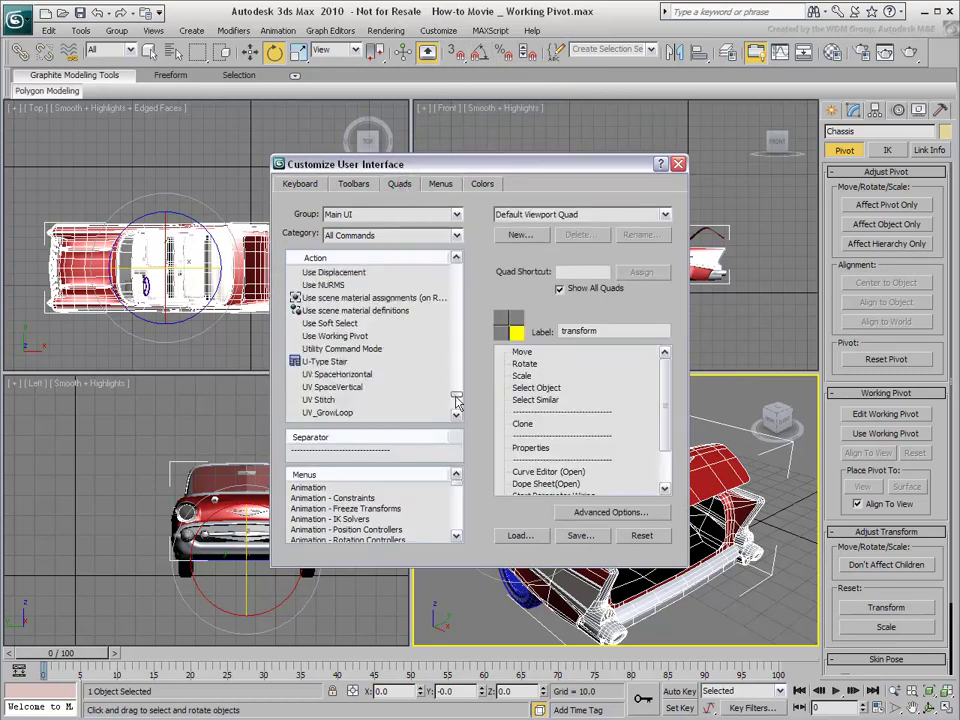
left_click(366, 338)
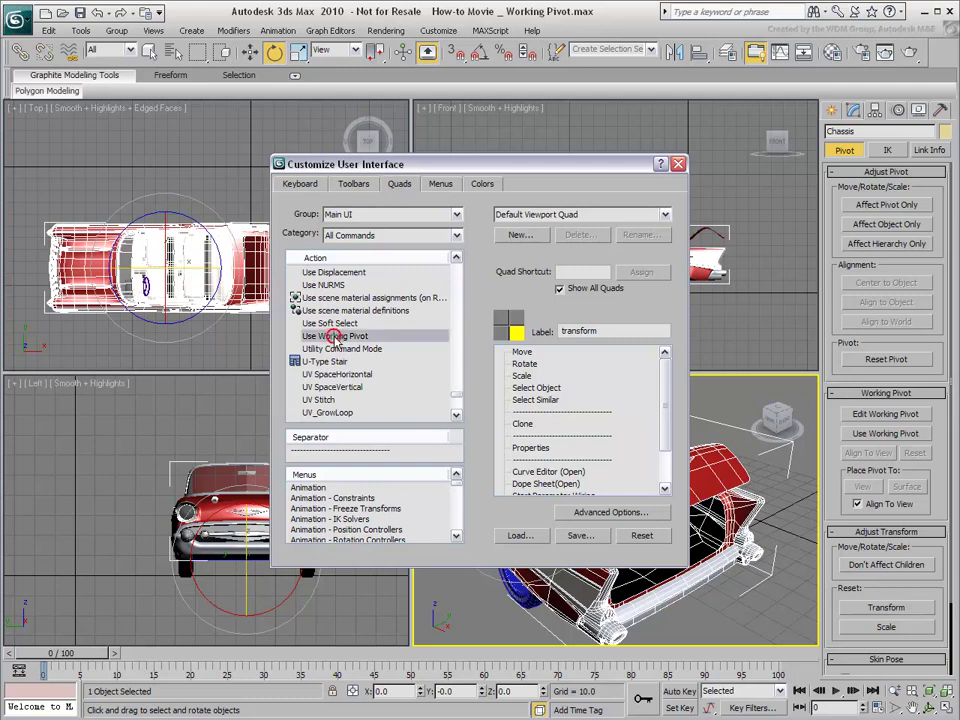
left_click_drag(343, 345, 546, 419)
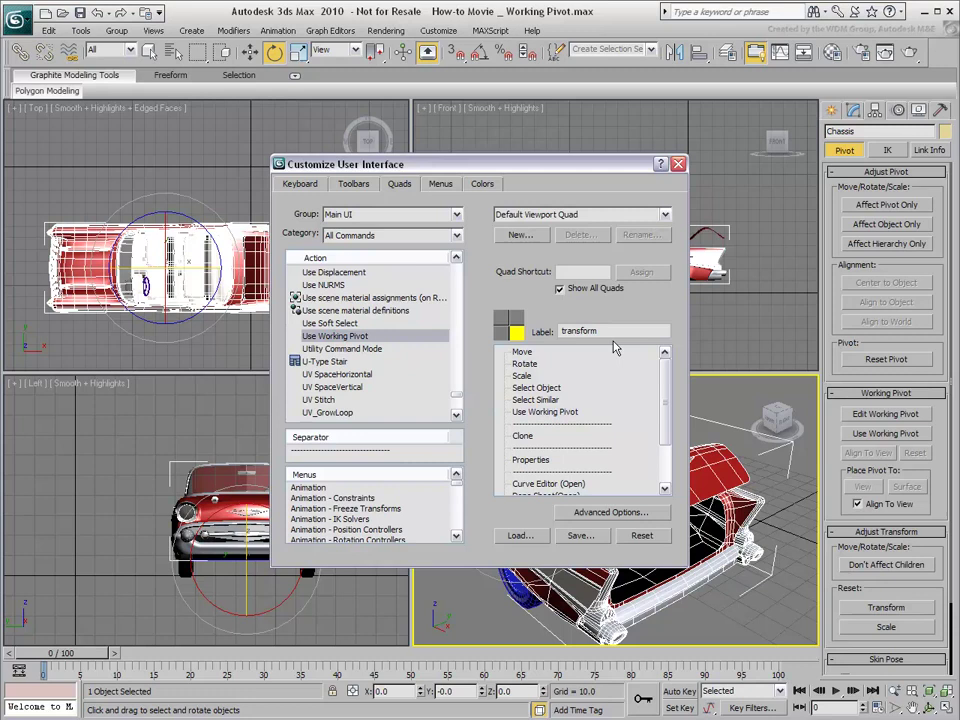
key("Escape")
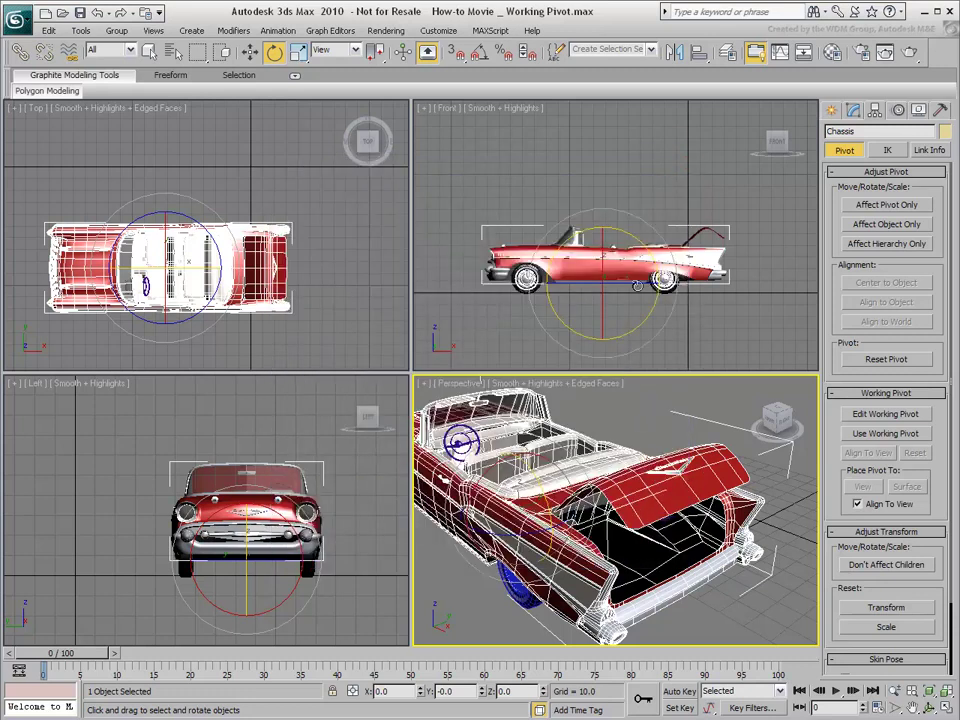
Bring up the polygon modeling options for the Chassis
mouse_move(40, 90)
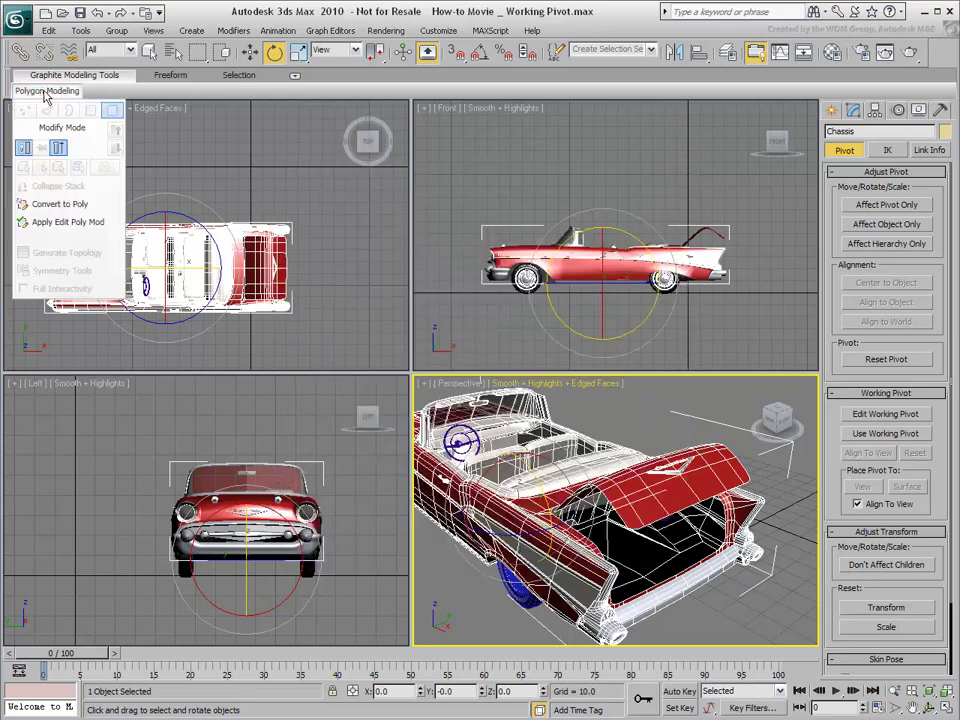